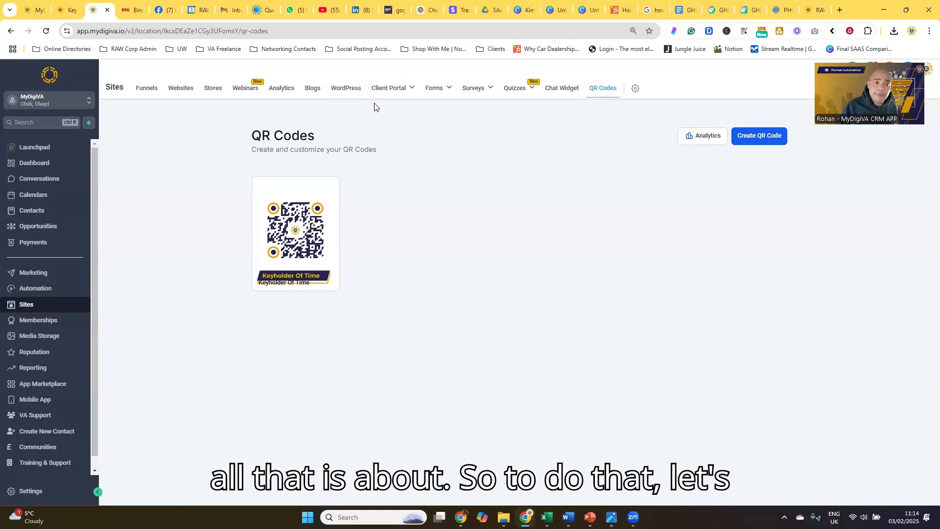
Start a new QR code and name it Keyholder 2.
click(753, 137)
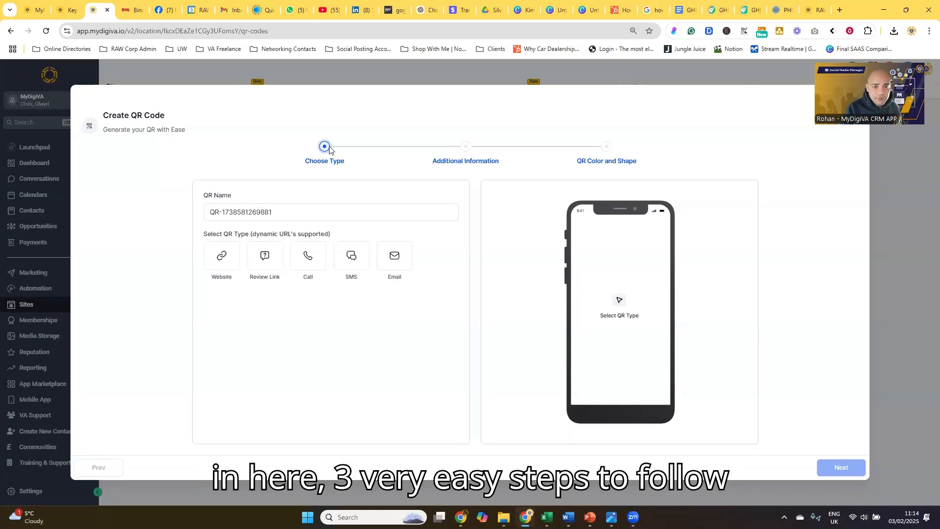
click(279, 212)
double_click(279, 212)
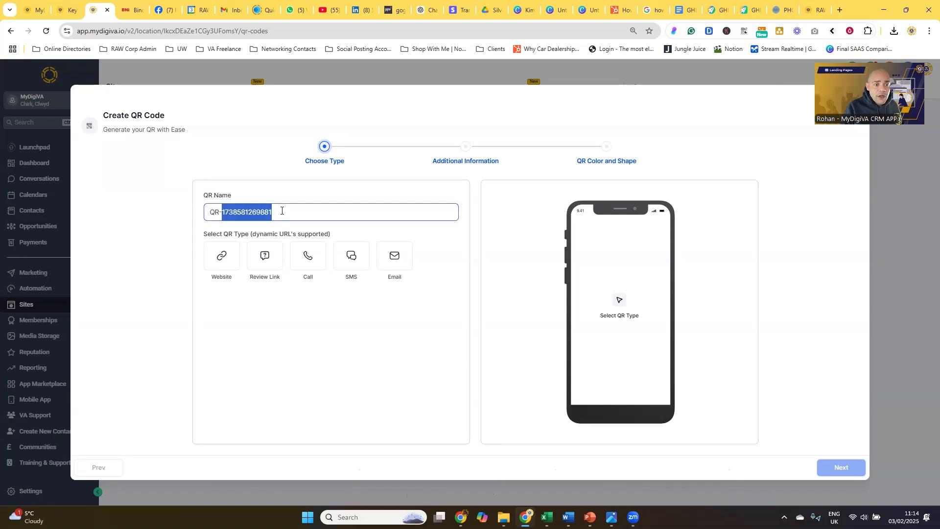
click(279, 211)
key(ctrl+a)
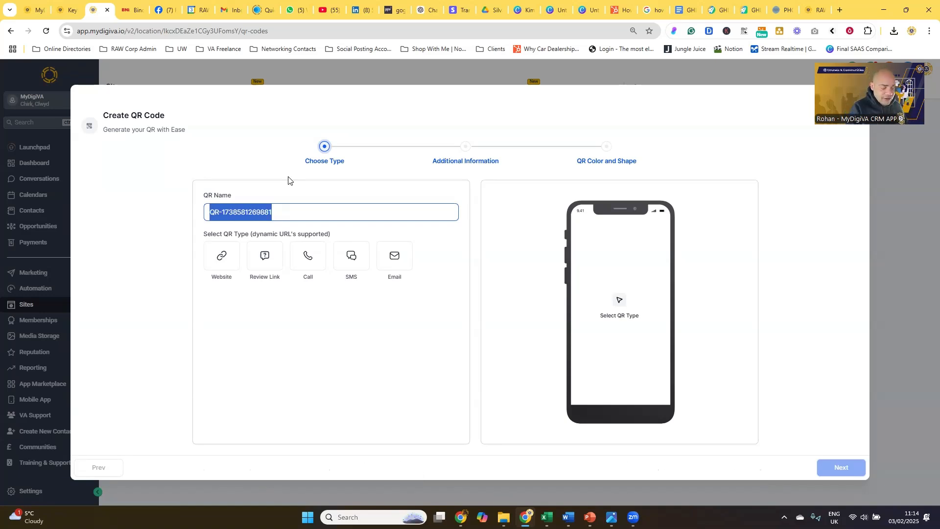
text(K)
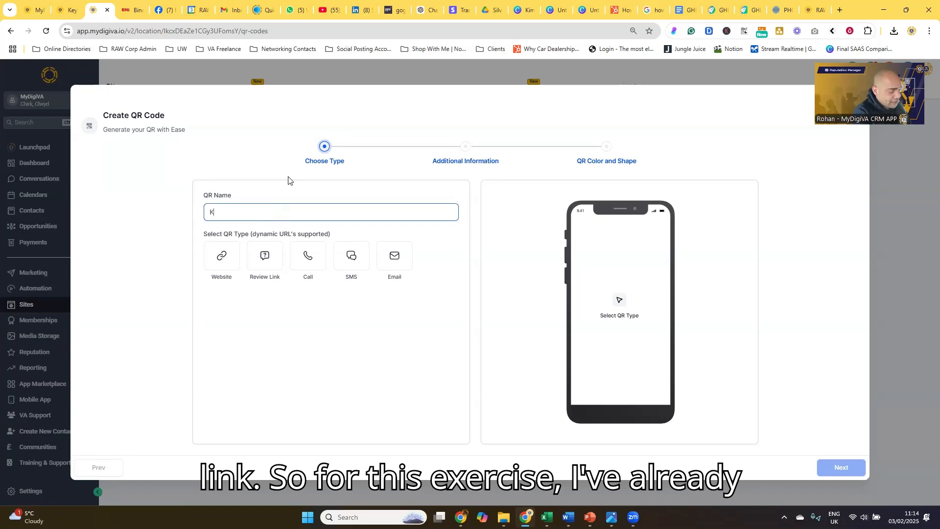
text(eyholder)
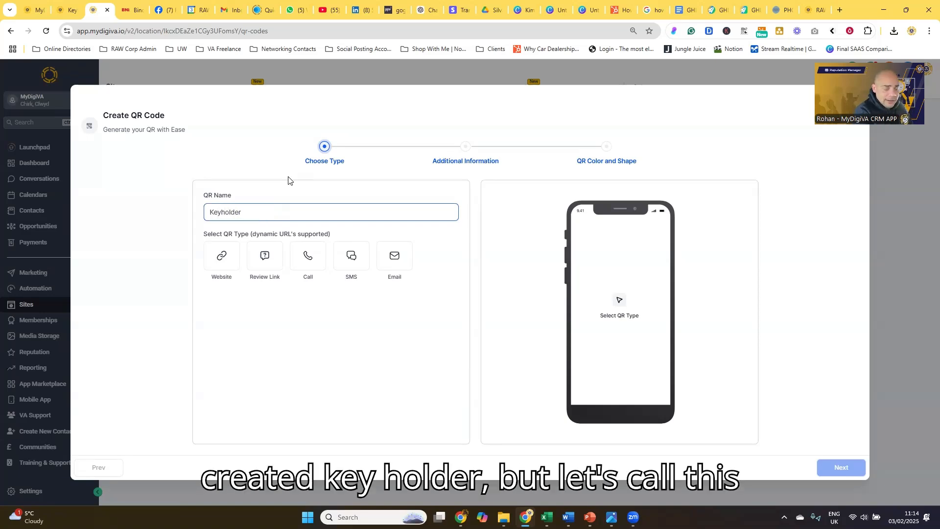
text( 2)
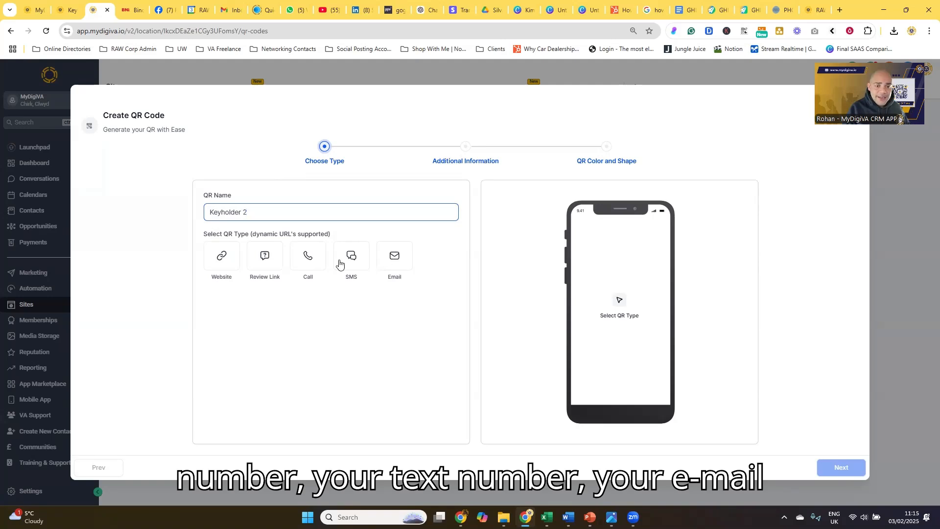
Choose Website as the QR type and continue to the additional information.
click(219, 256)
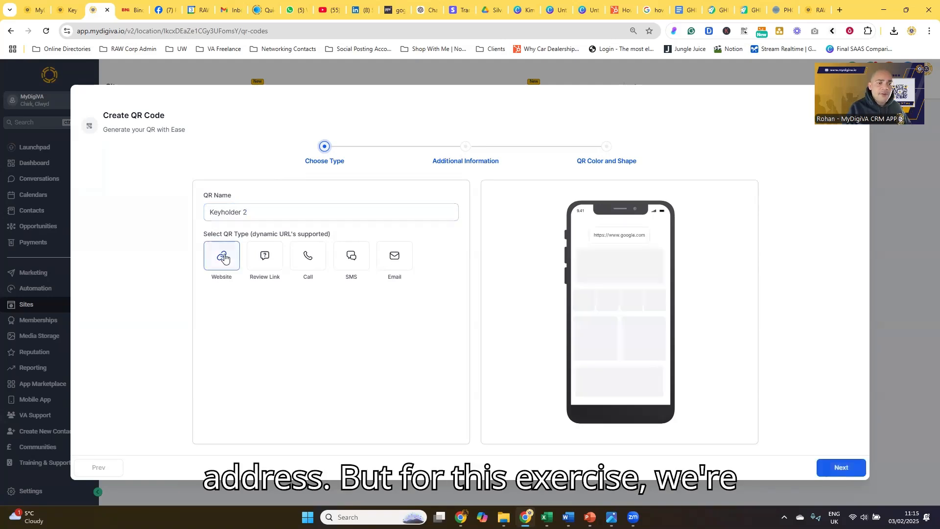
click(280, 212)
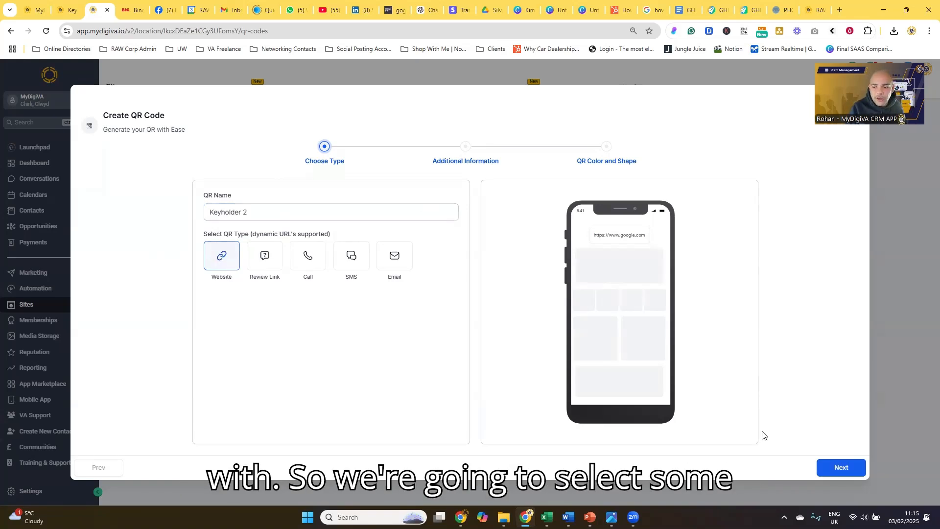
click(824, 469)
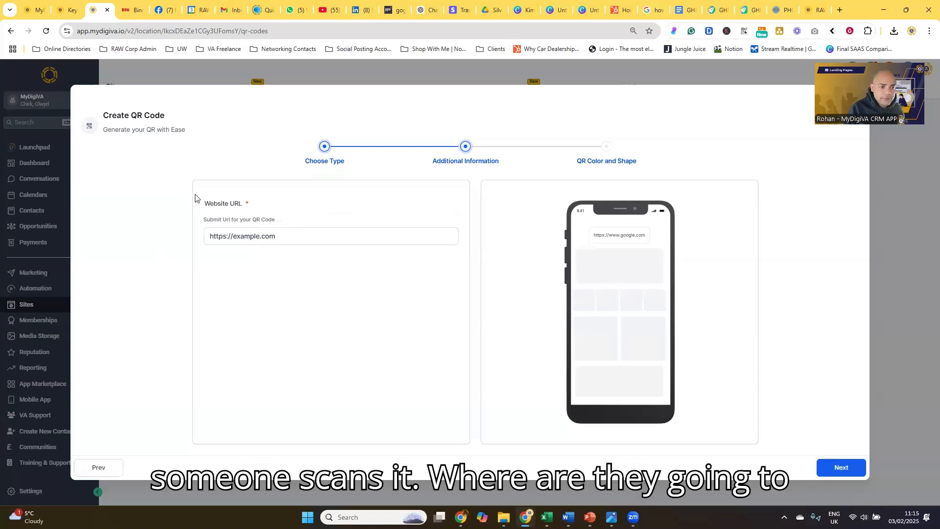
click(69, 13)
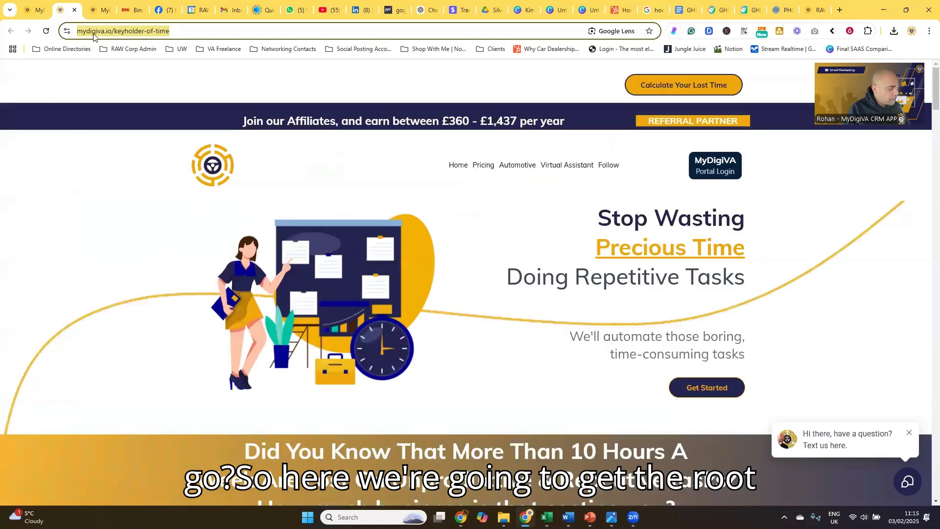
click(98, 13)
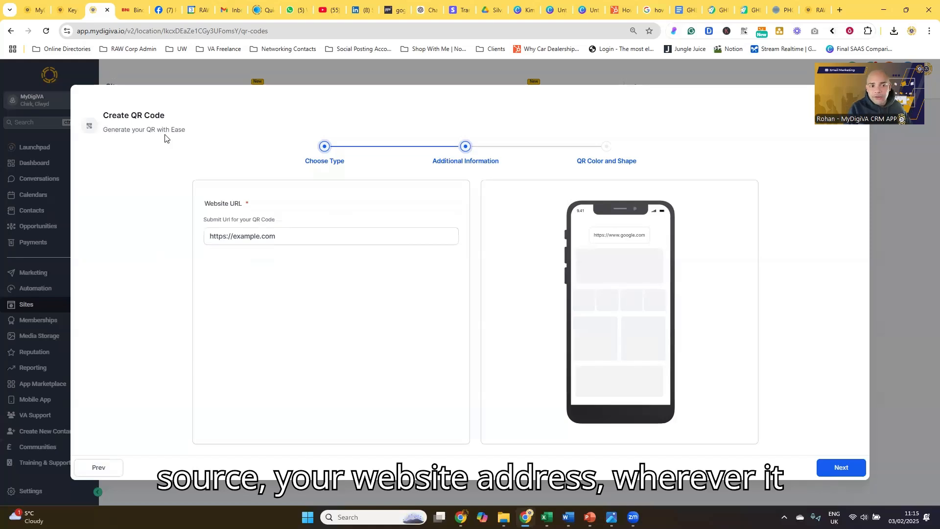
triple_click(246, 230)
text(https://mydigiva.io/keyholder-of-time)
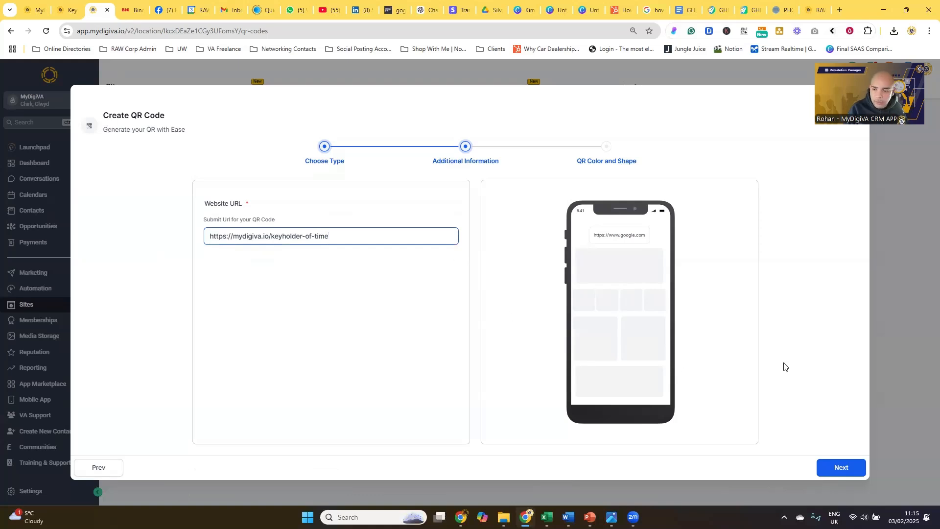
click(827, 466)
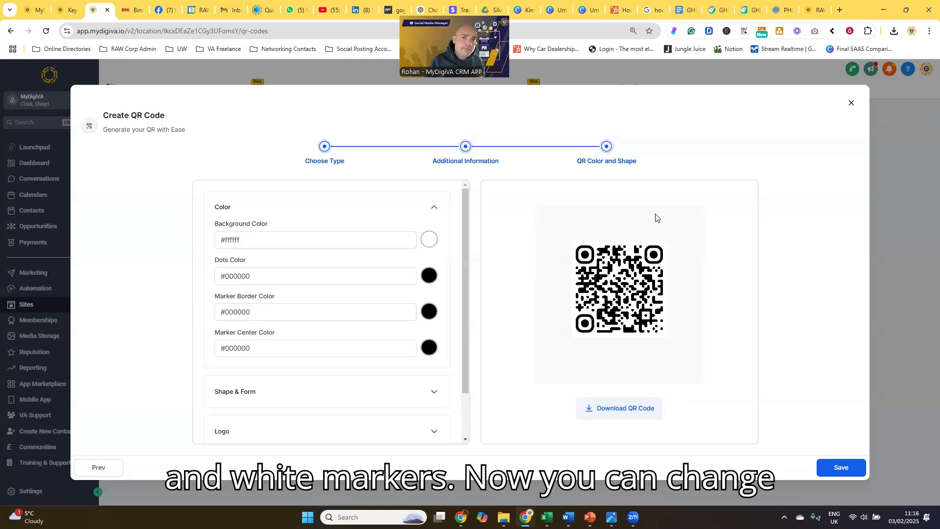
Try a red (#C93333FF) and then a slate-blue (#365467FF) background color on the QR code.
click(430, 240)
click(445, 270)
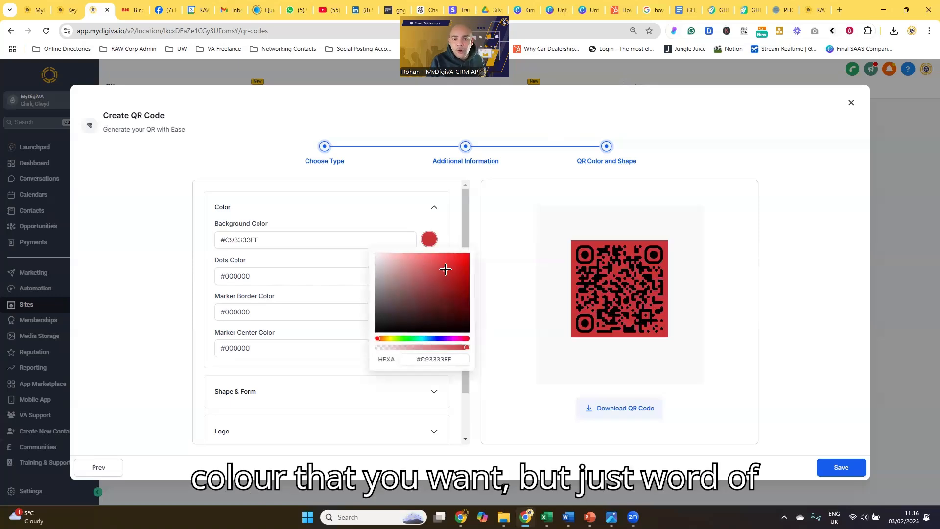
click(419, 301)
click(428, 337)
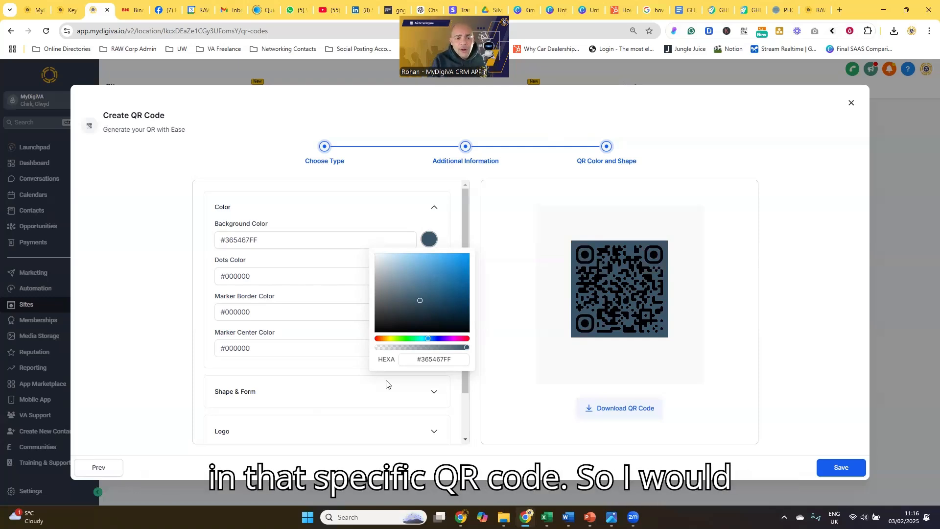
Reset the QR code's background color to white with the hex code #ffffff.
drag(452, 359, 425, 354)
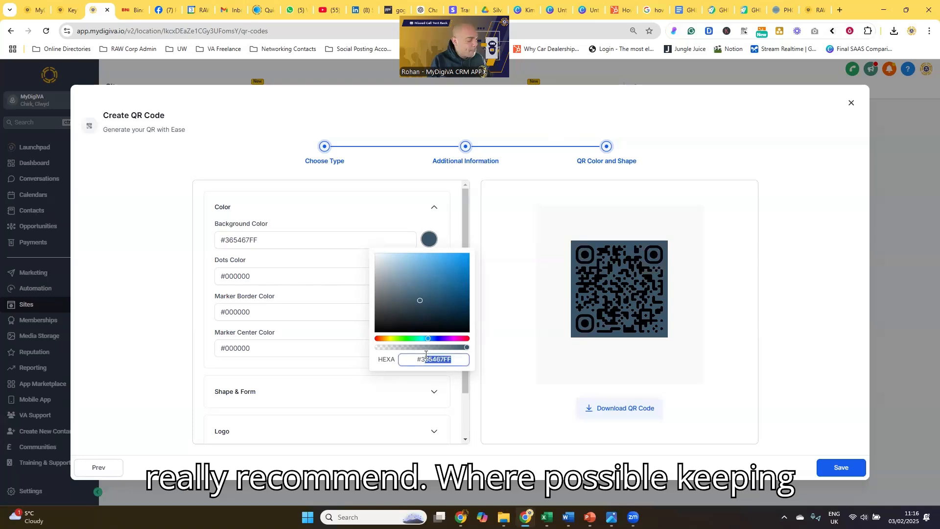
key(ctrl+a)
text(#ffffff)
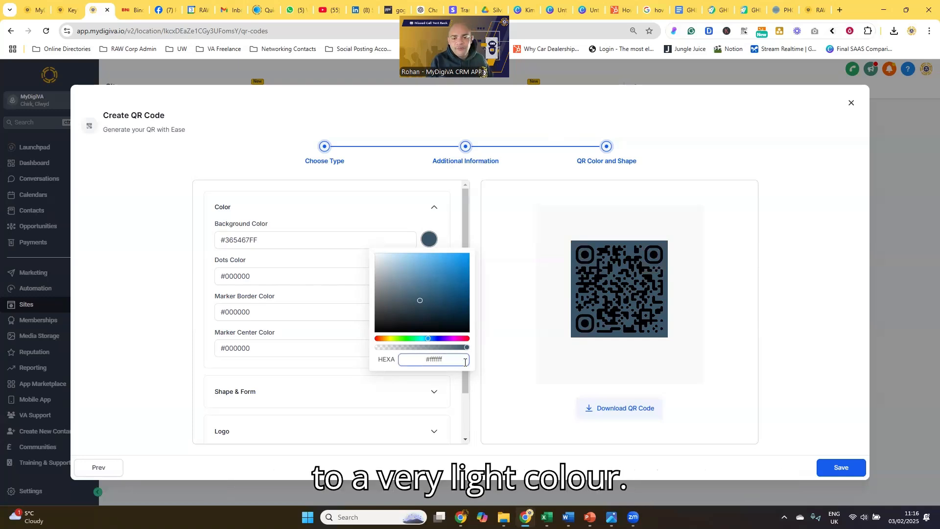
key(Return)
Try a nearly transparent background (alpha 08) with several red tints on the QR code.
drag(403, 347, 378, 349)
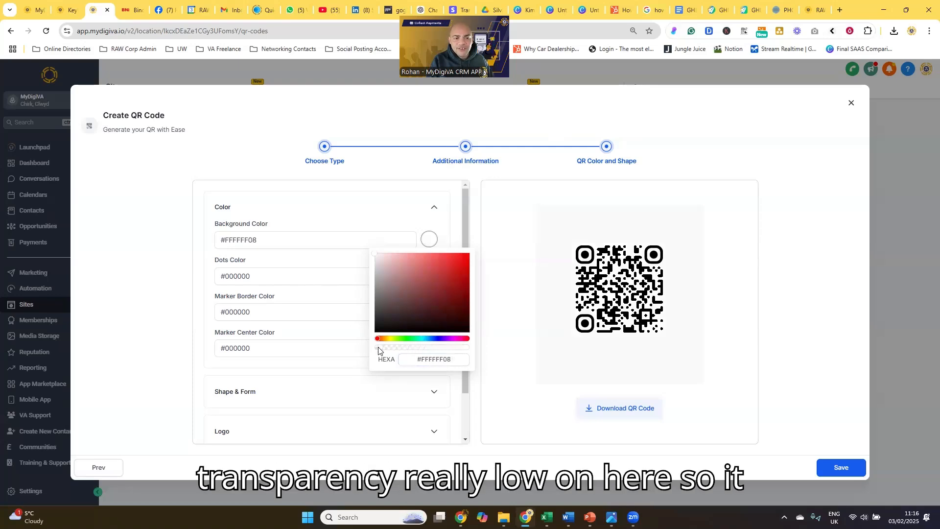
drag(390, 265, 398, 269)
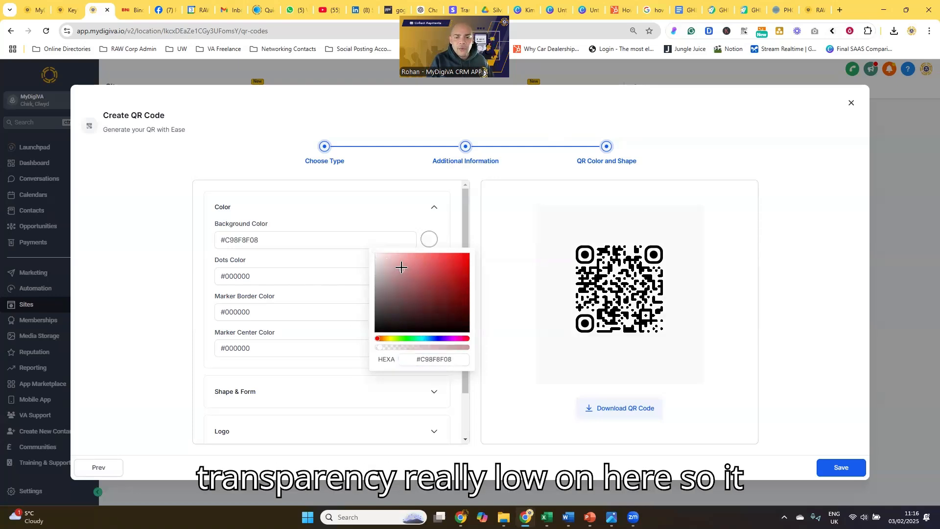
click(426, 270)
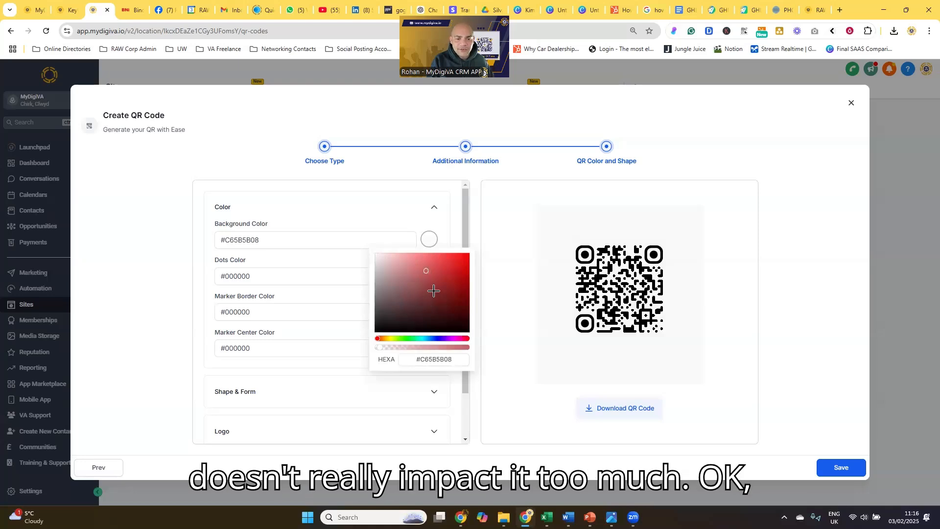
click(433, 291)
Set the QR code's background color to pure white, hex ffffff, and close the color picker.
drag(451, 360, 421, 362)
click(422, 360)
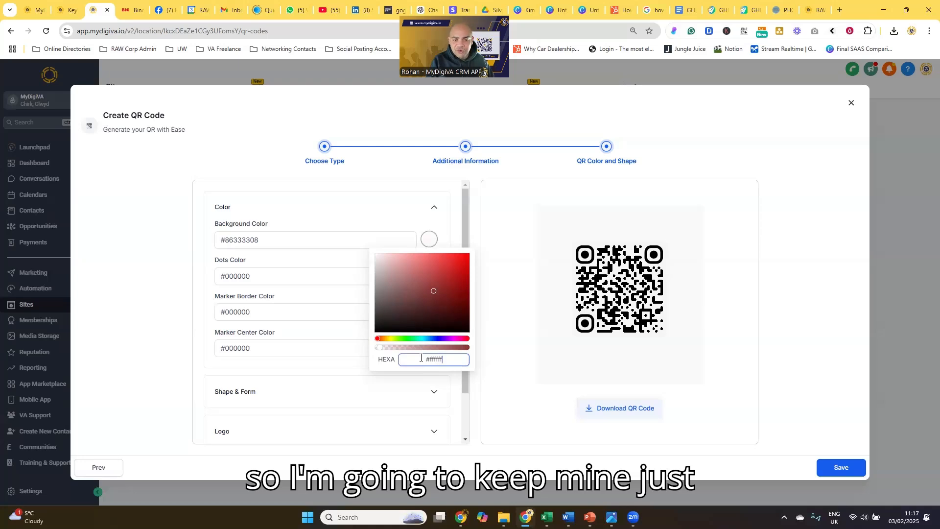
drag(451, 361, 423, 361)
text(ffffff)
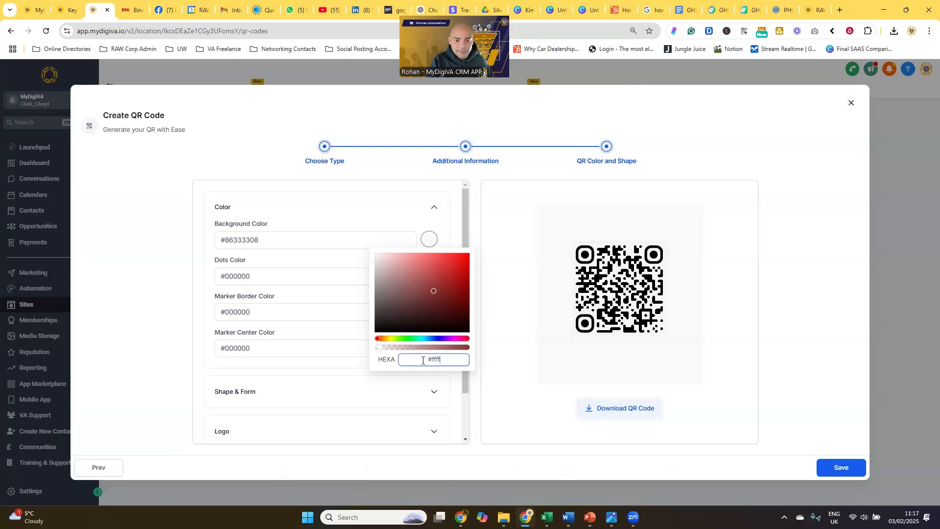
click(342, 211)
click(358, 218)
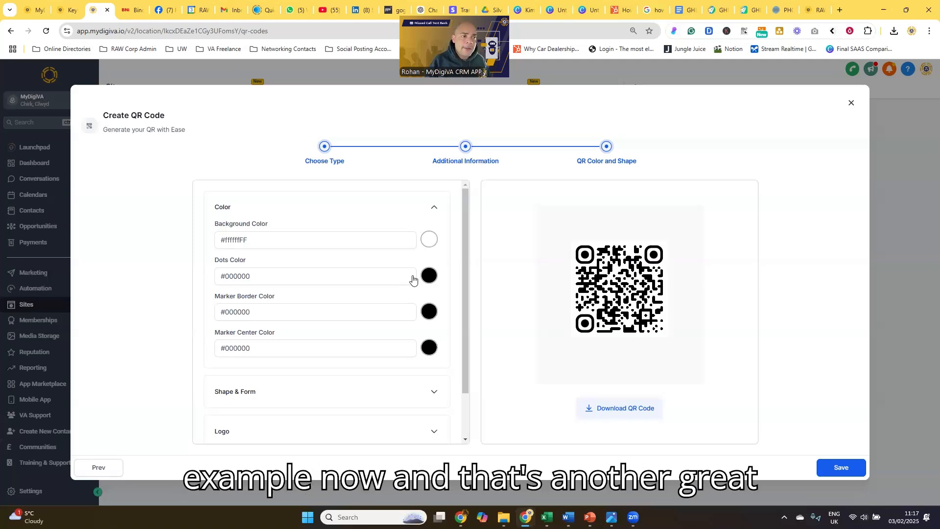
Copy the hex code of the RAW Blue color from the brand board in the other browser tab.
click(34, 10)
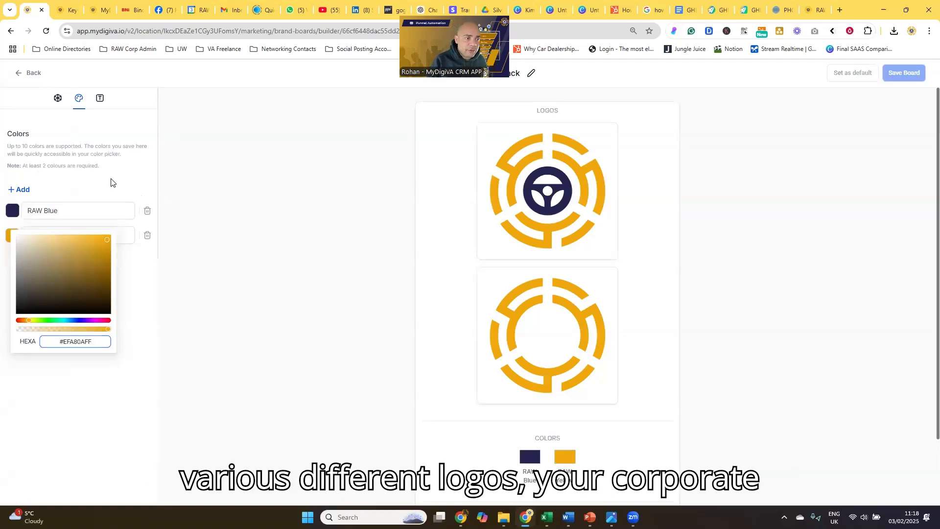
click(32, 209)
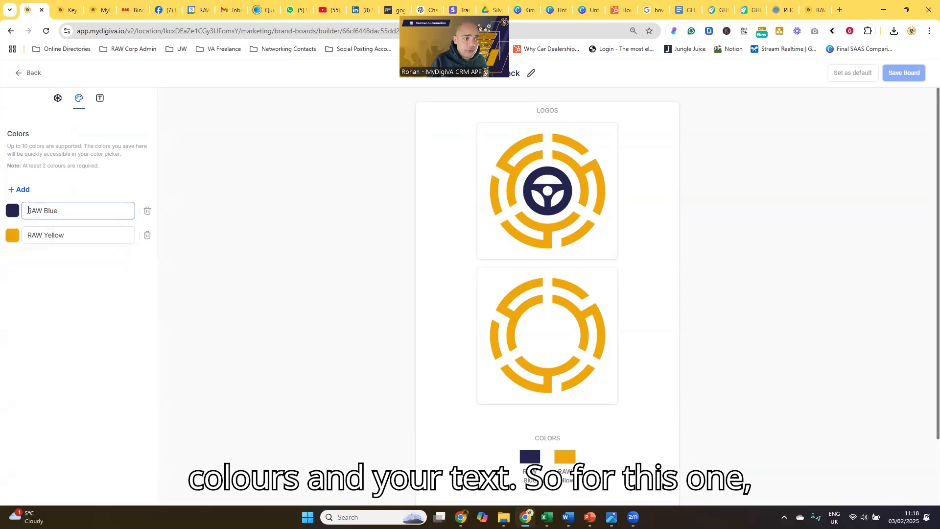
click(12, 215)
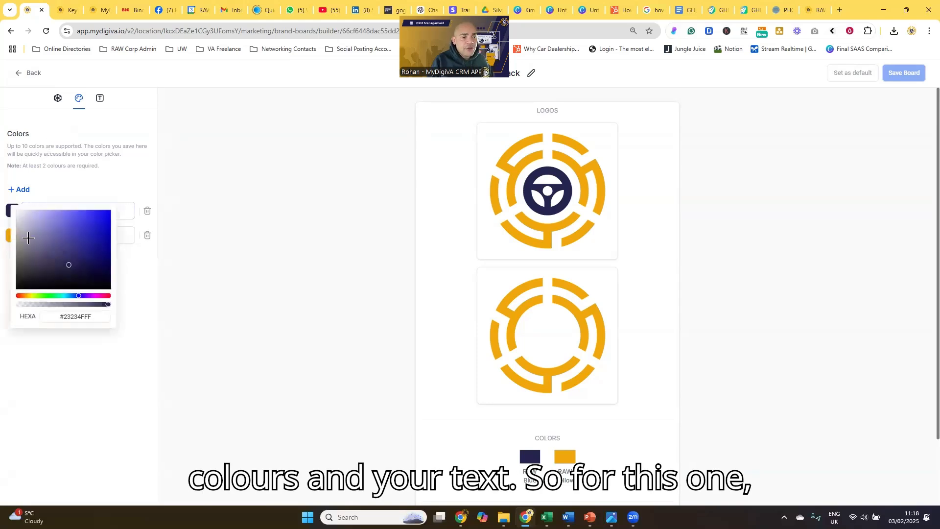
triple_click(68, 318)
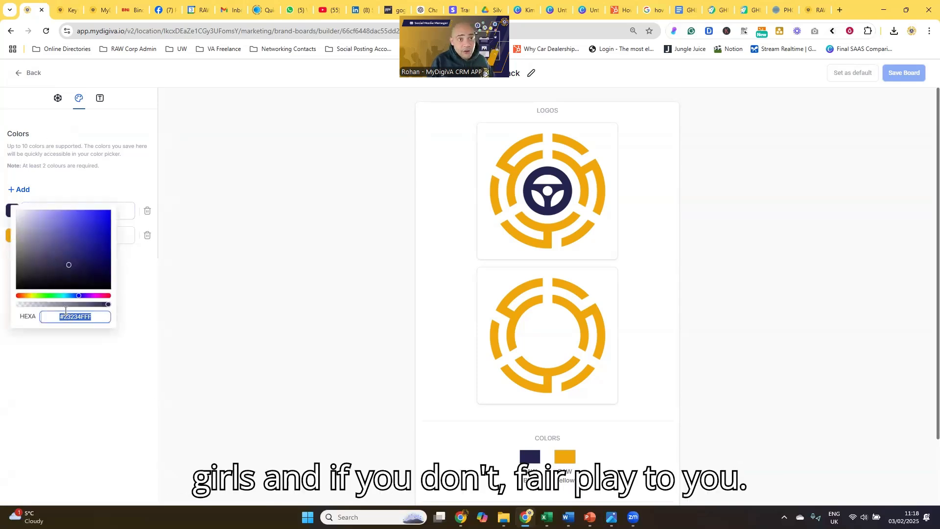
Set the QR code's dots color to the copied brand blue, #23234FFF.
click(89, 14)
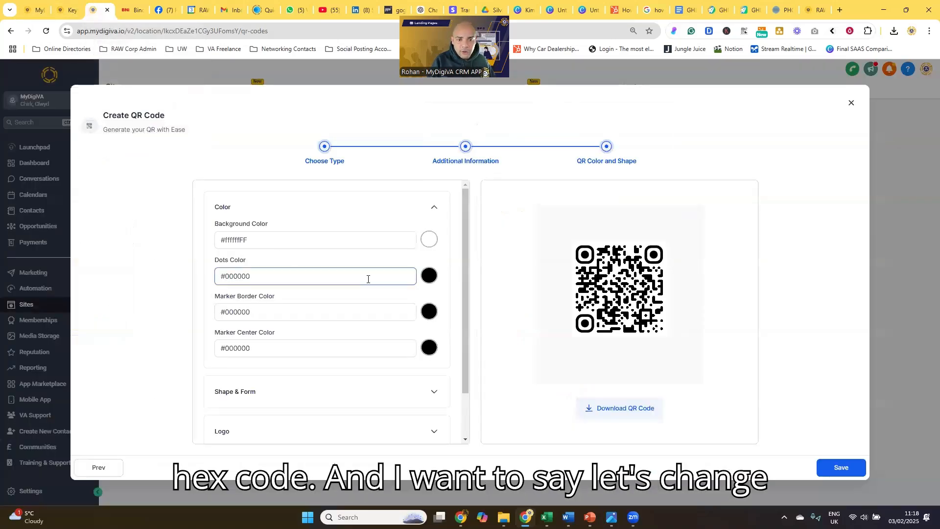
click(418, 283)
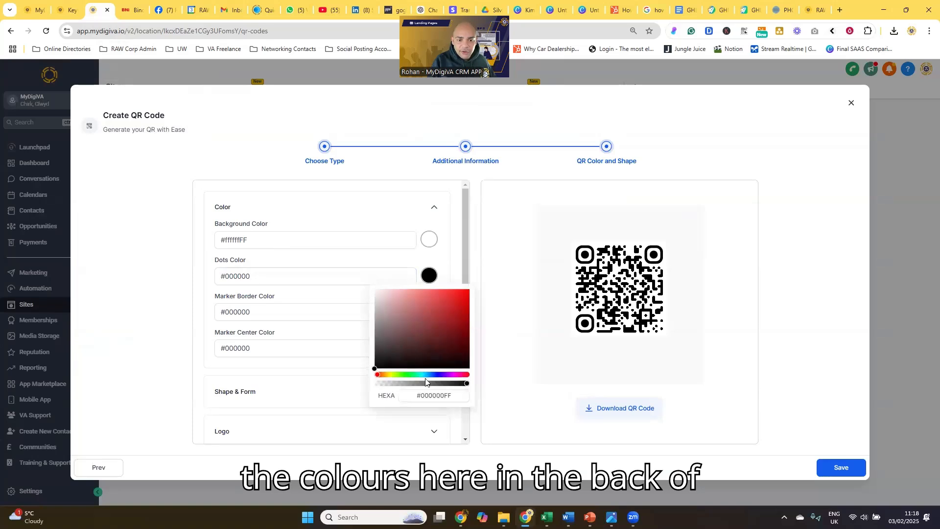
triple_click(438, 395)
text(#23234FFF)
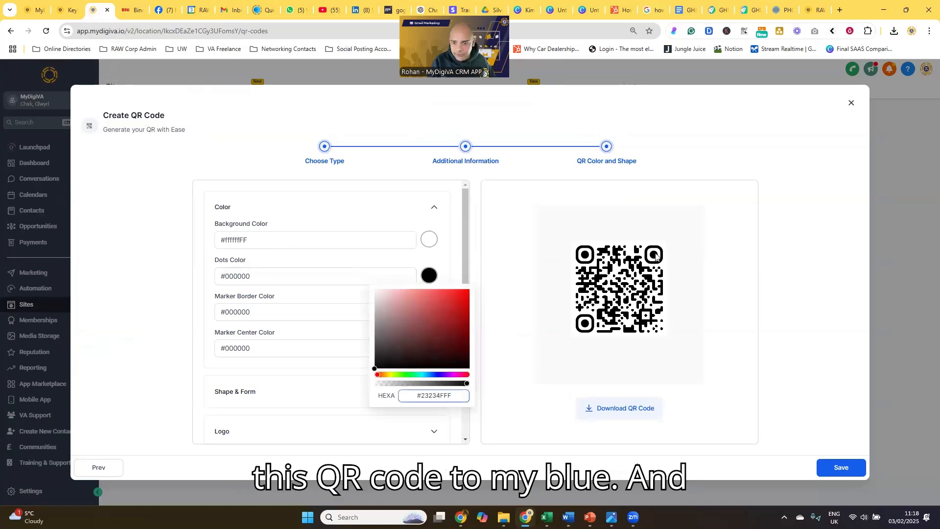
key(Return)
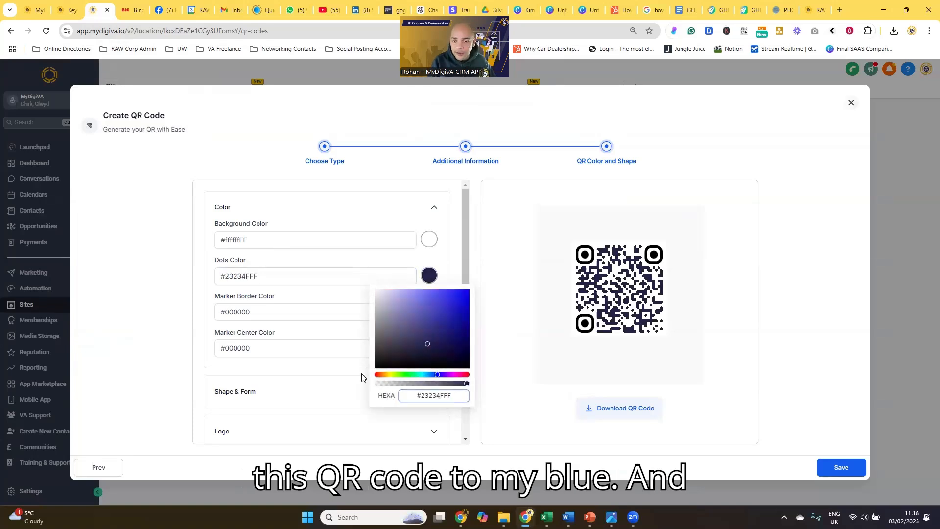
click(632, 269)
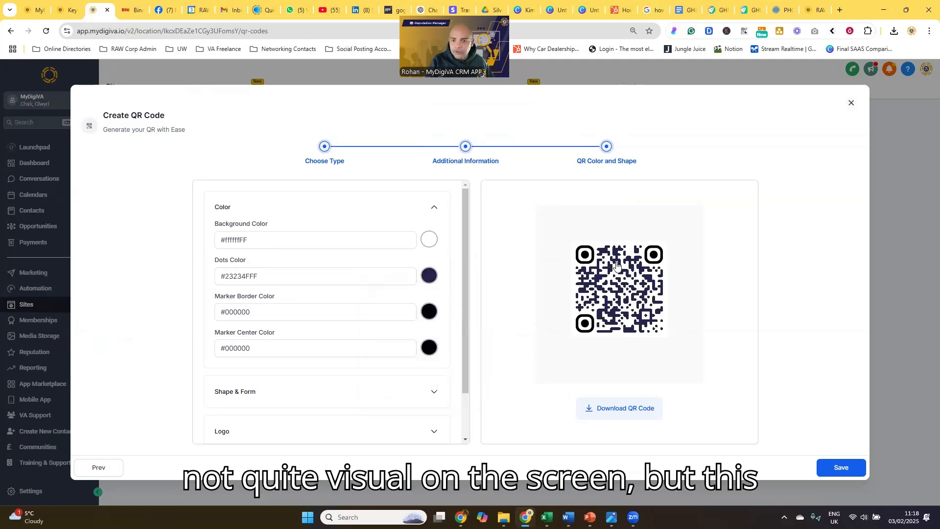
Open the marker border color picker and copy the RAW Yellow hex code from the brand board in the other browser tab.
click(426, 311)
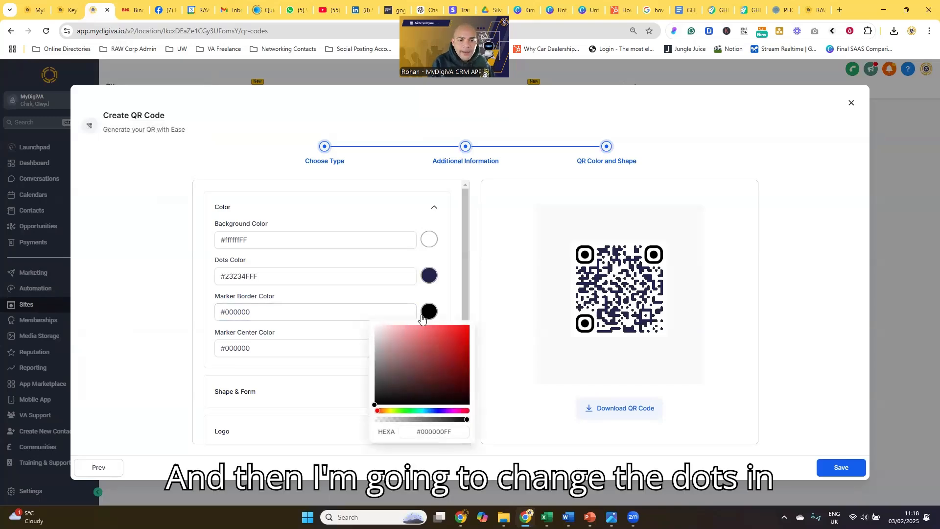
click(27, 15)
click(103, 166)
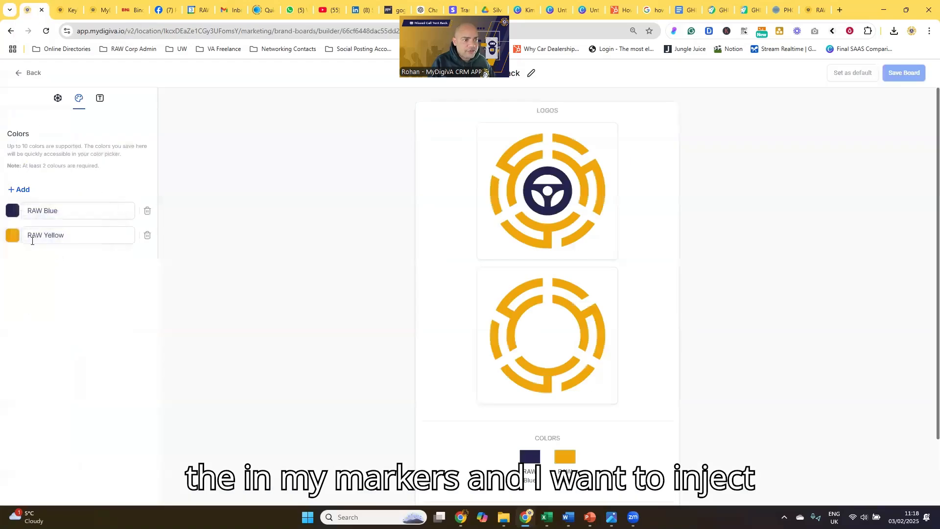
click(13, 236)
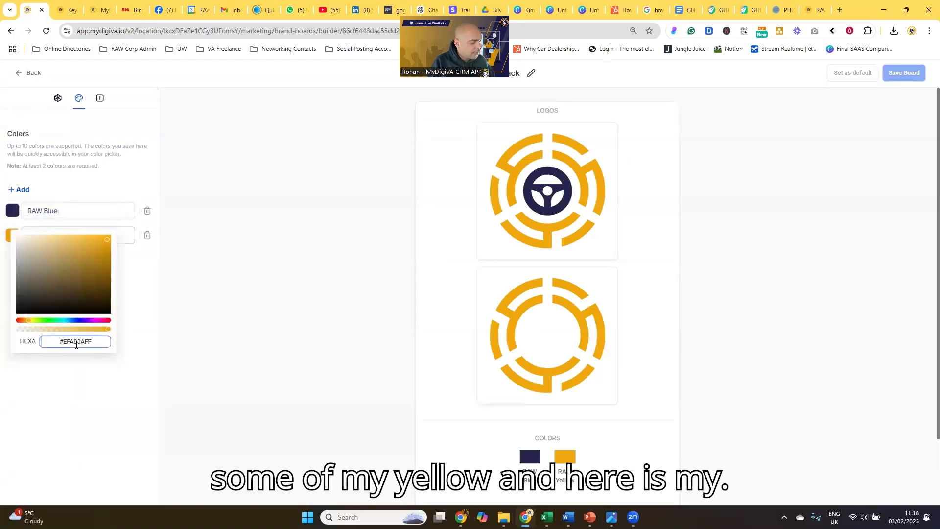
triple_click(76, 341)
Set the QR code's marker border color to the copied brand yellow, #EFA80AFF, and close the color picker.
click(99, 11)
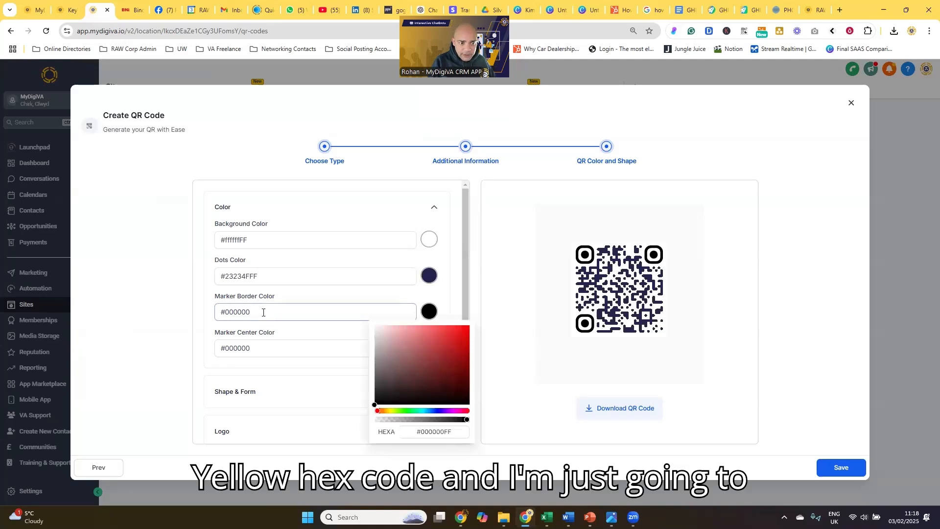
triple_click(431, 431)
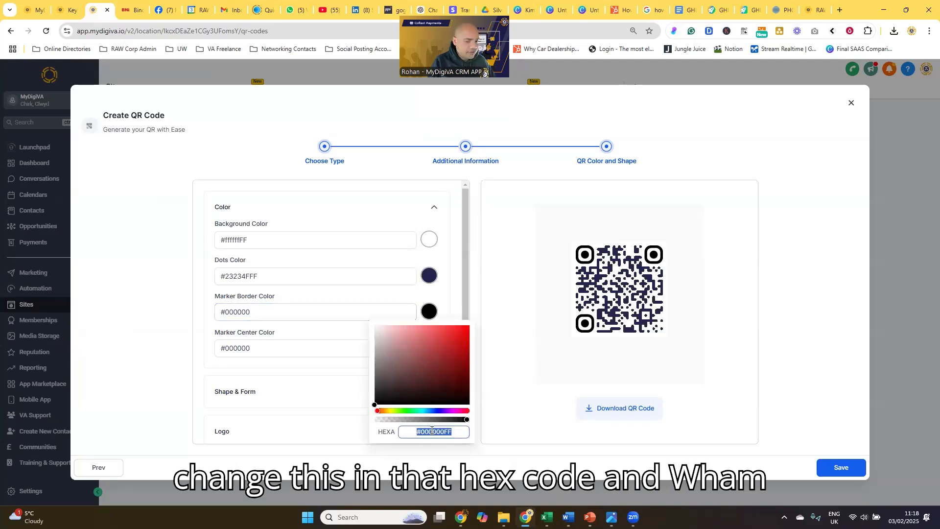
text(#EFA80AFF)
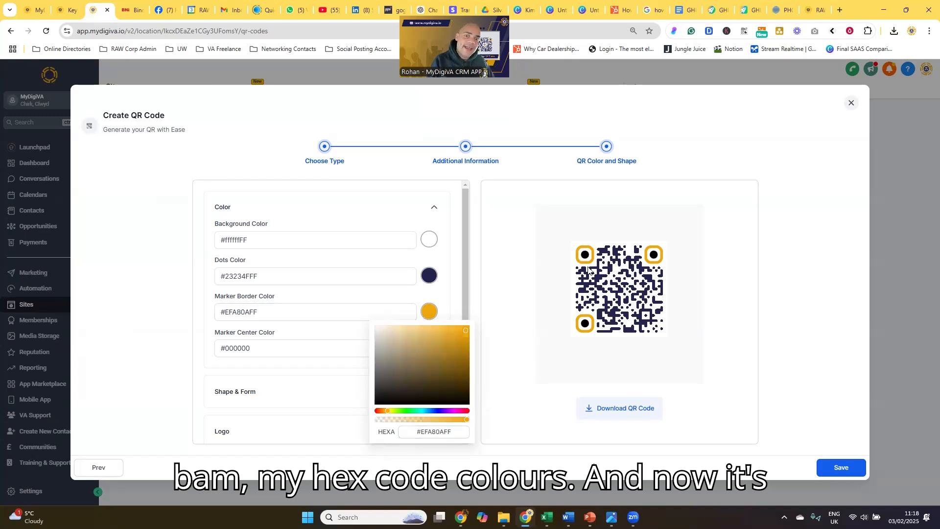
click(394, 216)
Copy the dots color's hex code and set the marker center color to it, #23234FFF.
drag(294, 276, 213, 281)
key(ctrl+c)
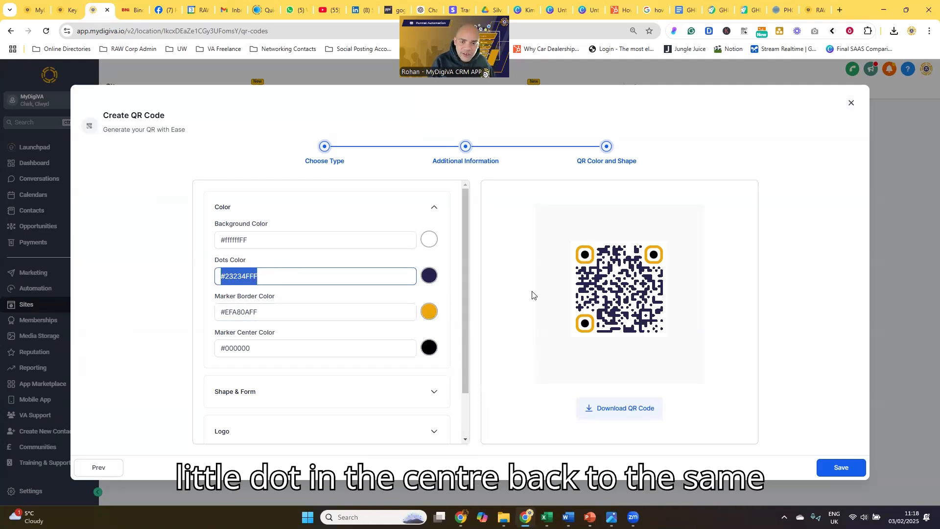
click(429, 348)
click(426, 466)
key(ctrl+a)
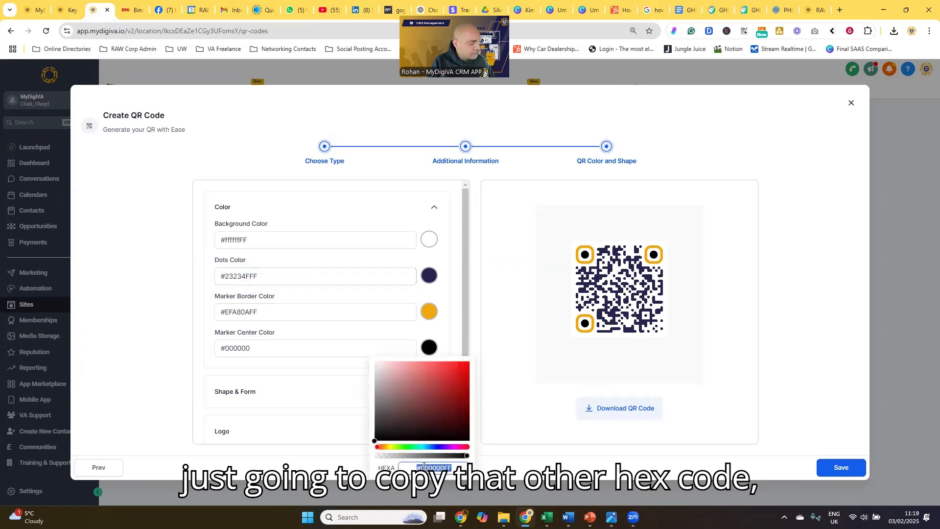
key(ctrl+v)
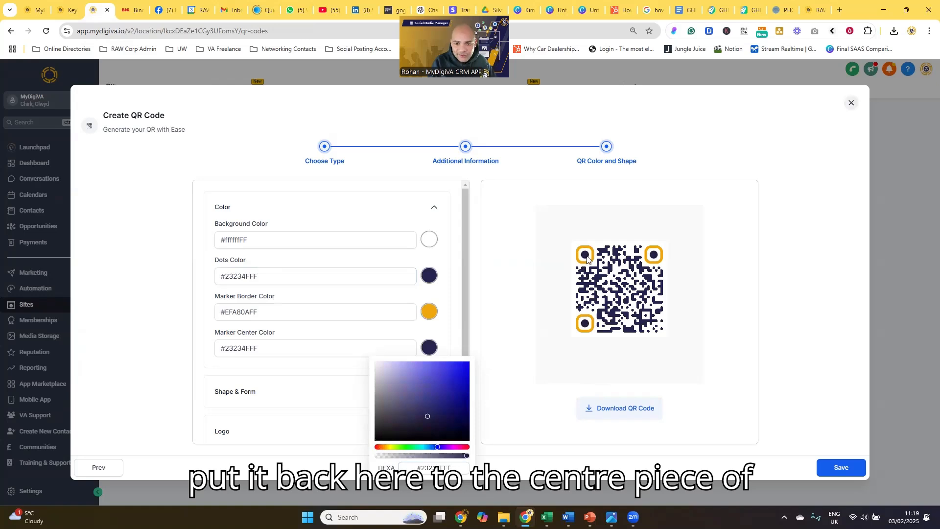
click(394, 223)
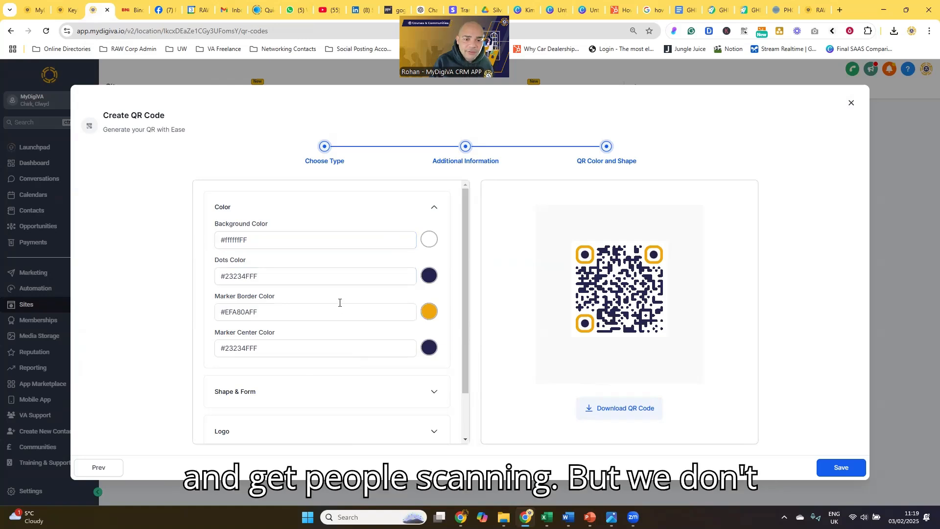
Try the different dot styles in the Shape & Form settings and choose the sixth one for the QR code.
scroll(339, 300, down, 1)
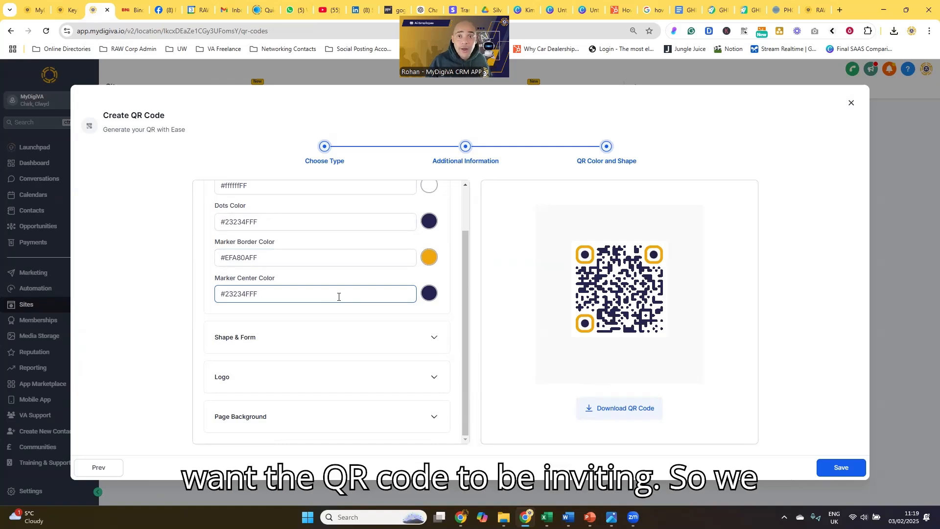
click(400, 343)
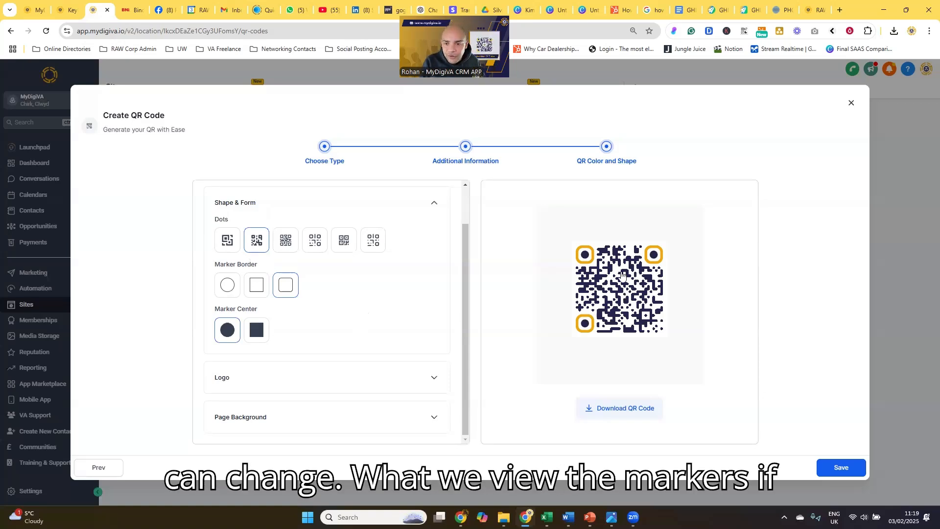
click(371, 246)
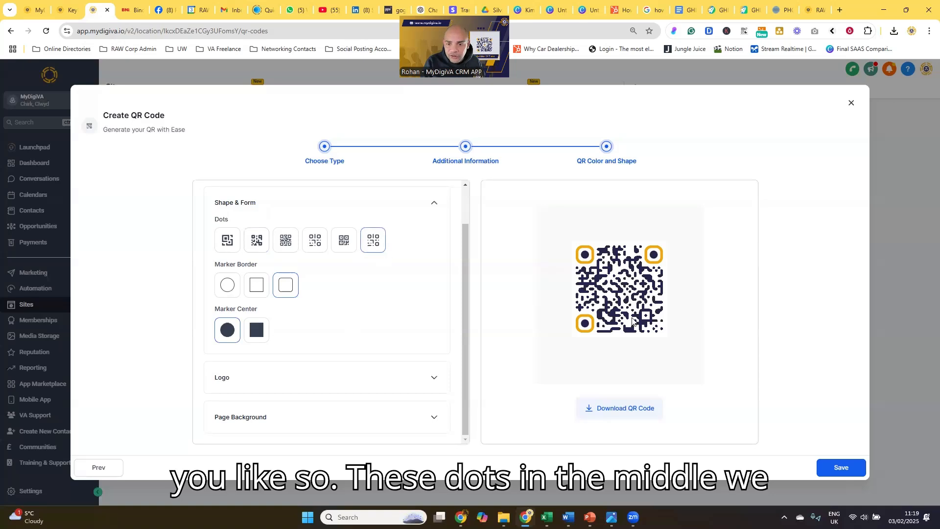
click(343, 247)
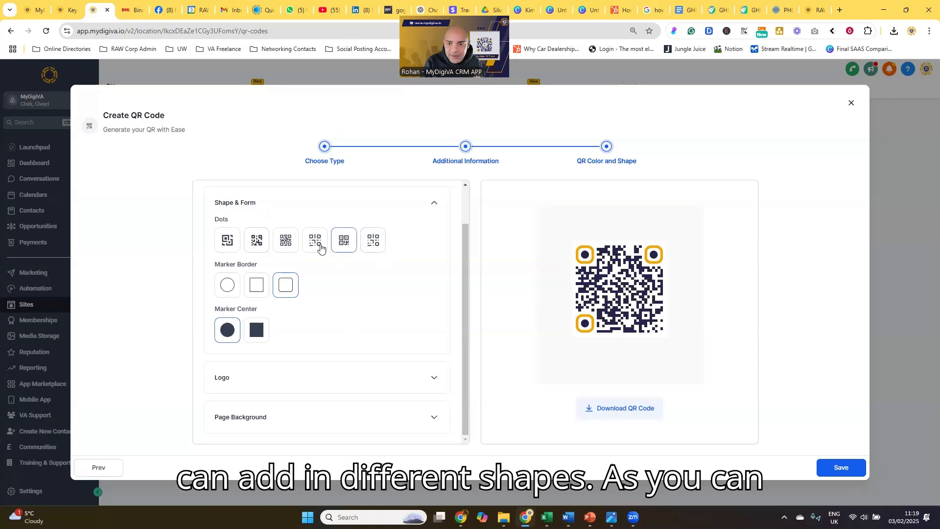
click(319, 247)
click(292, 250)
click(254, 249)
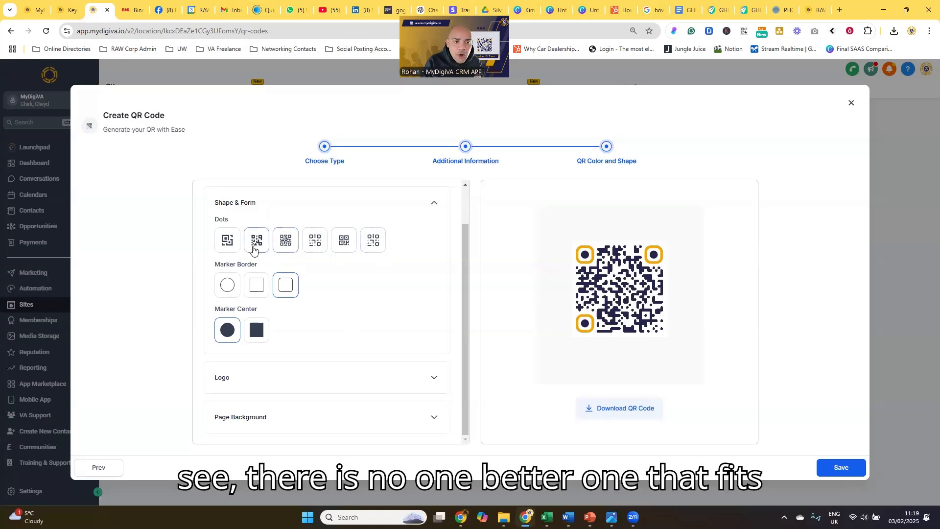
click(226, 248)
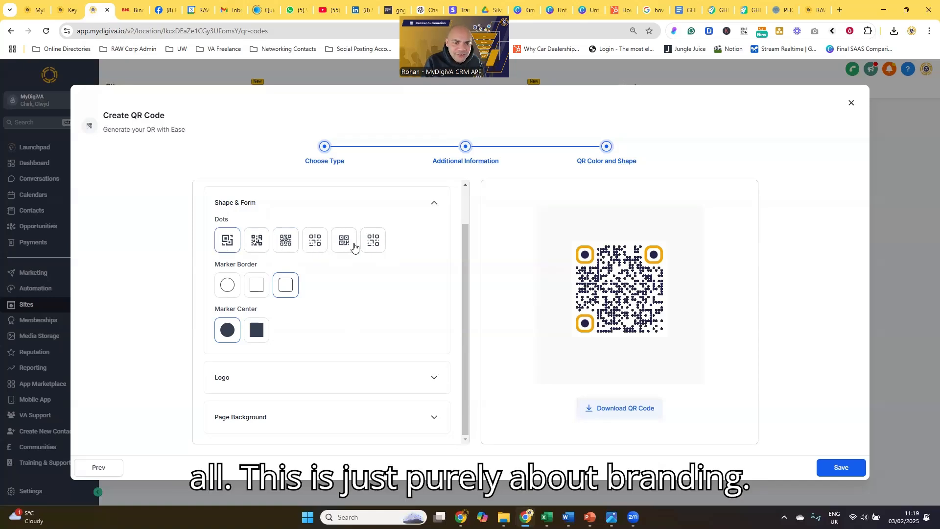
click(373, 242)
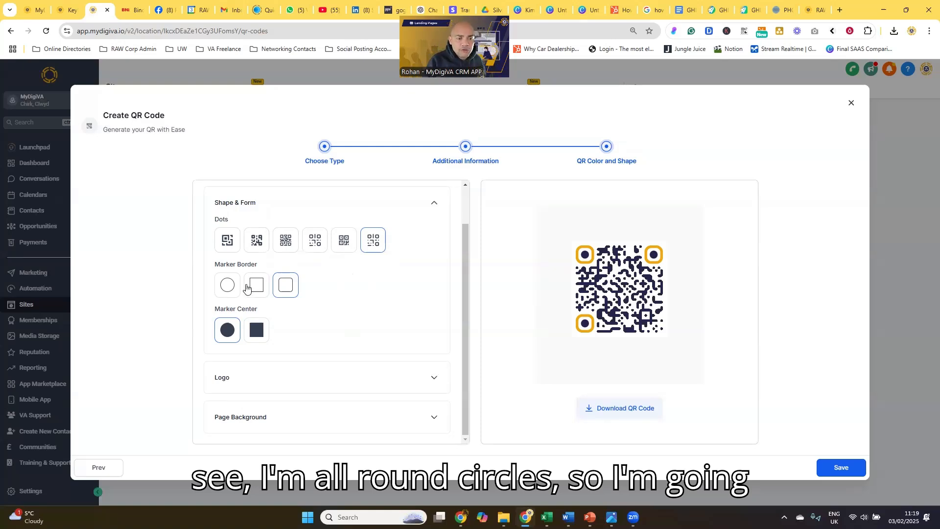
Compare the marker border and center shapes on the QR code and choose the circle for both.
click(228, 285)
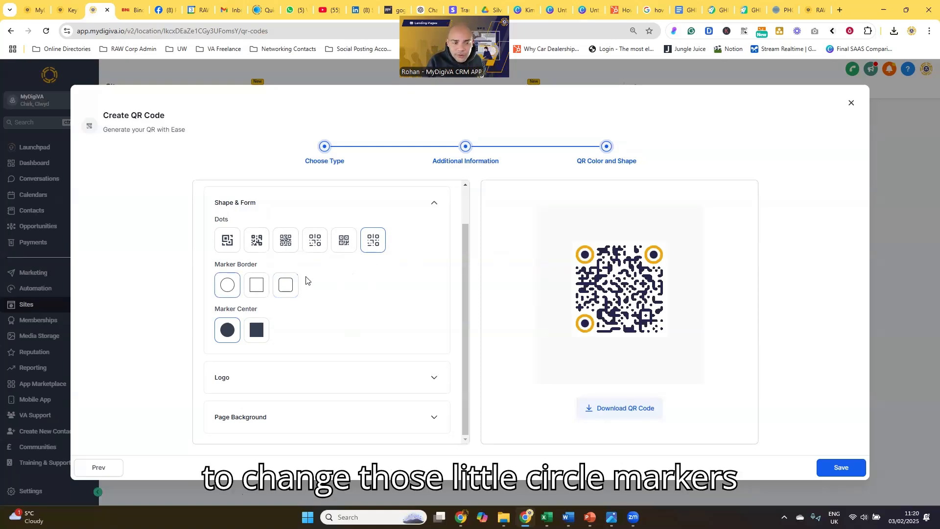
click(258, 287)
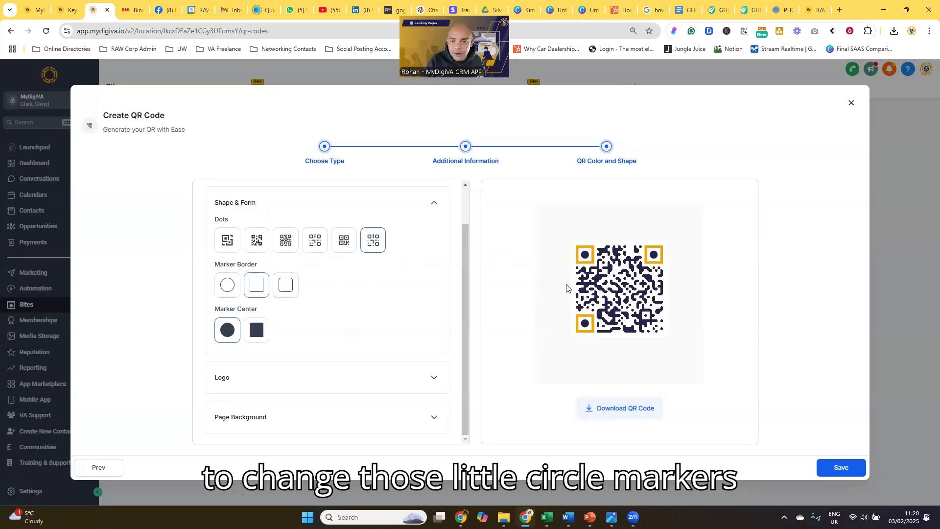
click(227, 287)
click(285, 291)
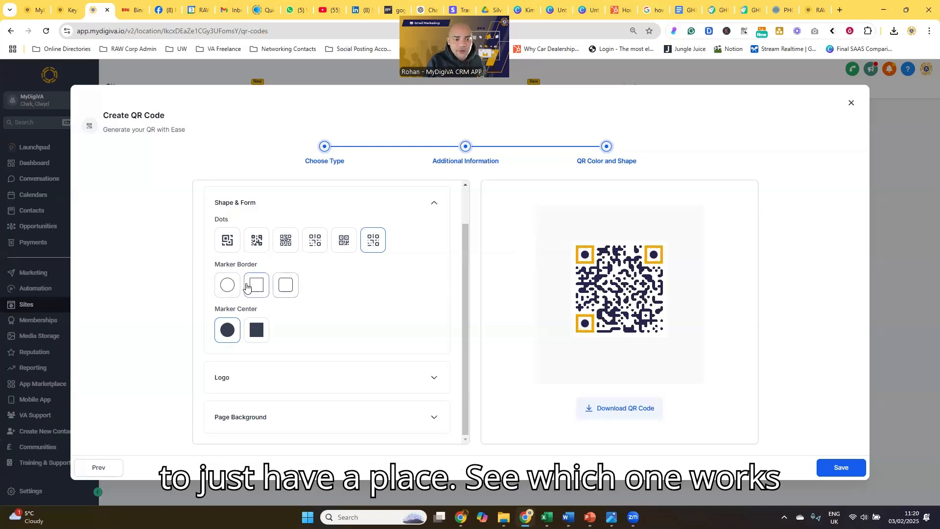
click(228, 285)
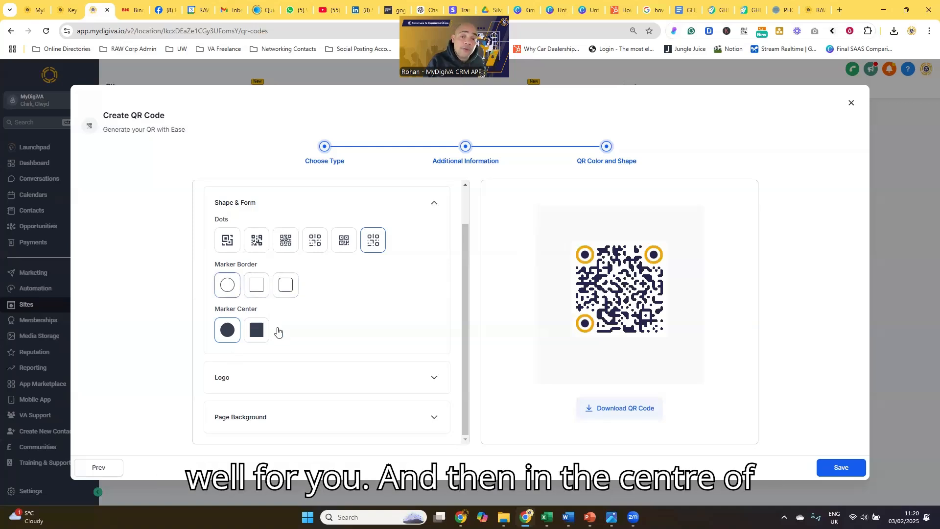
click(261, 331)
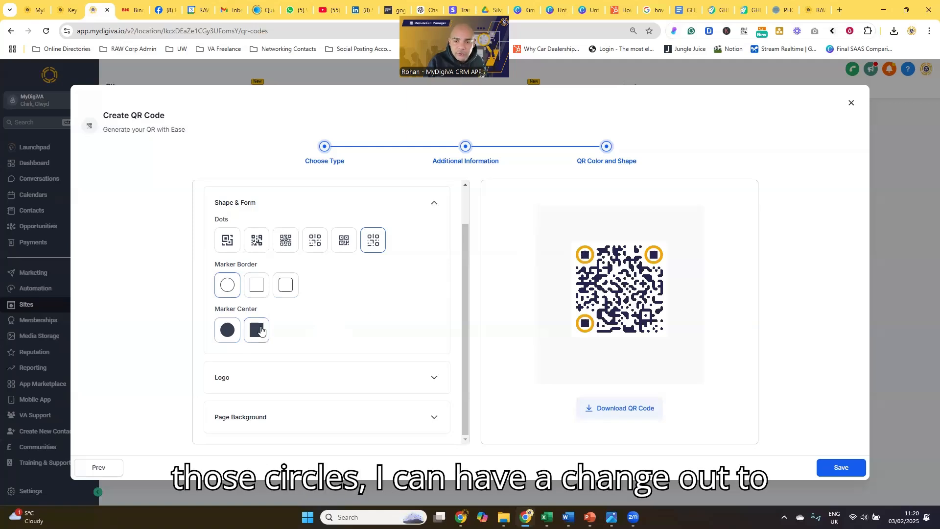
click(228, 332)
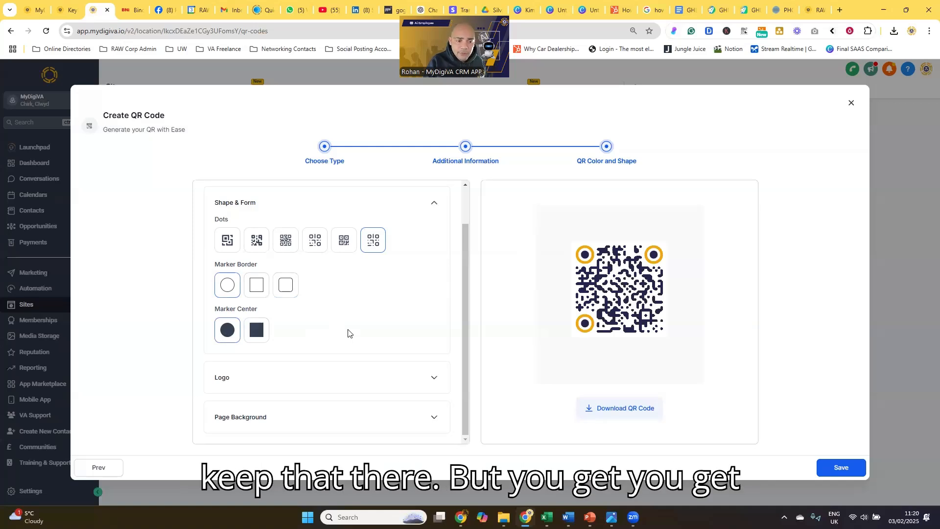
Try the preset Google, YouTube, WhatsApp, Facebook, LinkedIn, Mastercard, Stripe, PayPal, Telegram and Discord logos in the middle of the QR code.
click(371, 384)
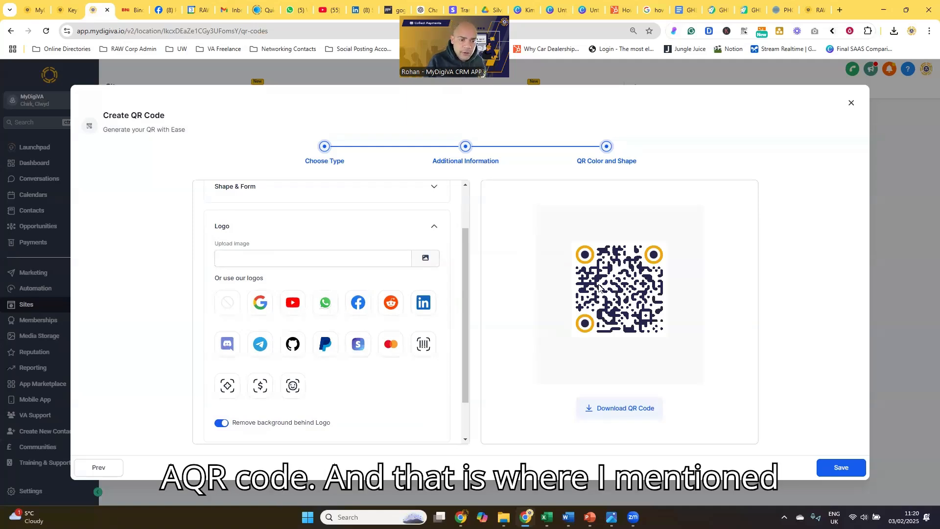
click(259, 304)
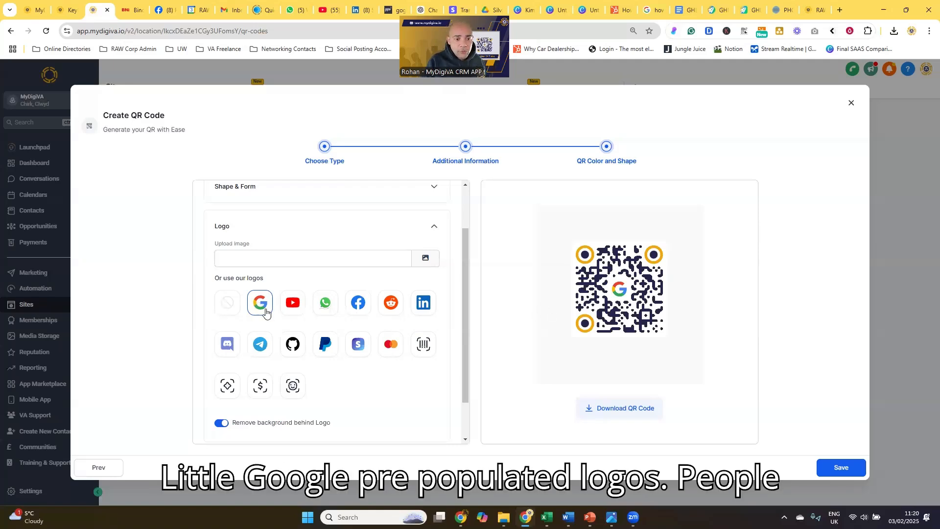
click(286, 310)
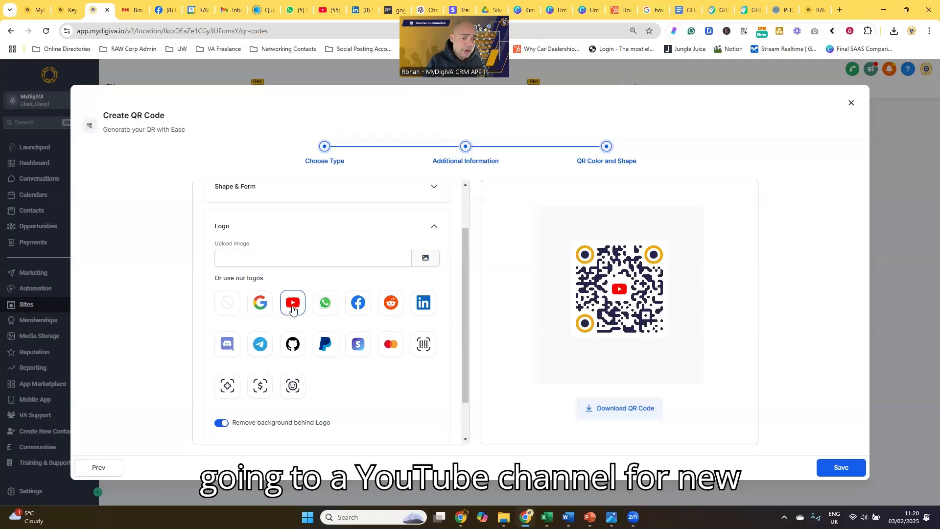
click(319, 310)
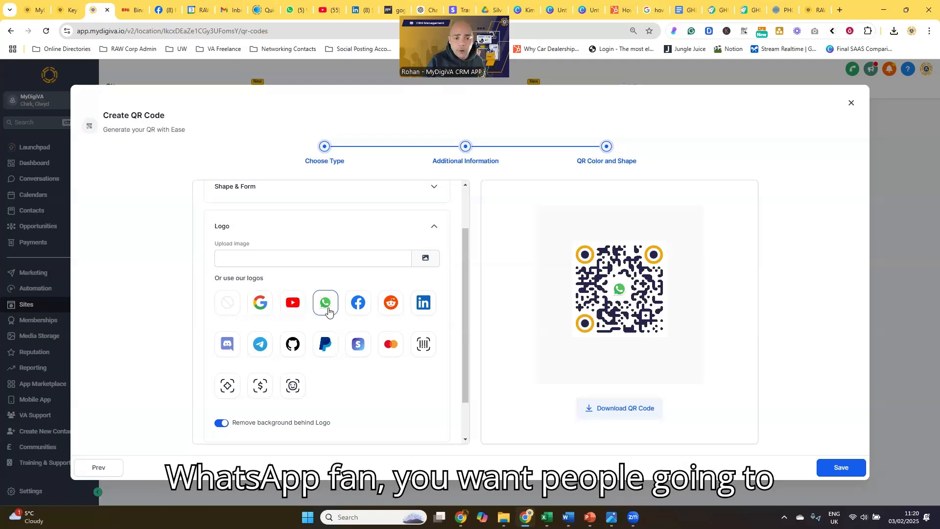
click(356, 308)
click(420, 312)
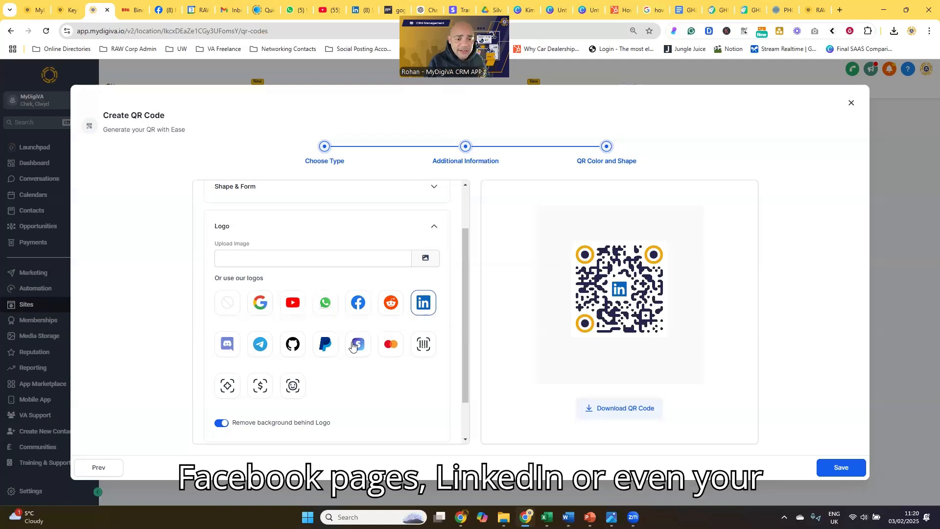
click(388, 347)
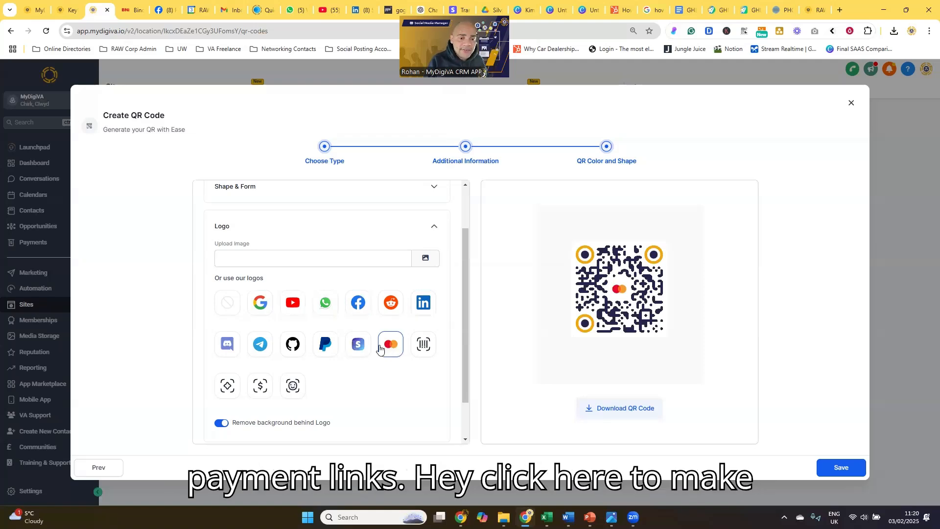
click(362, 349)
click(391, 351)
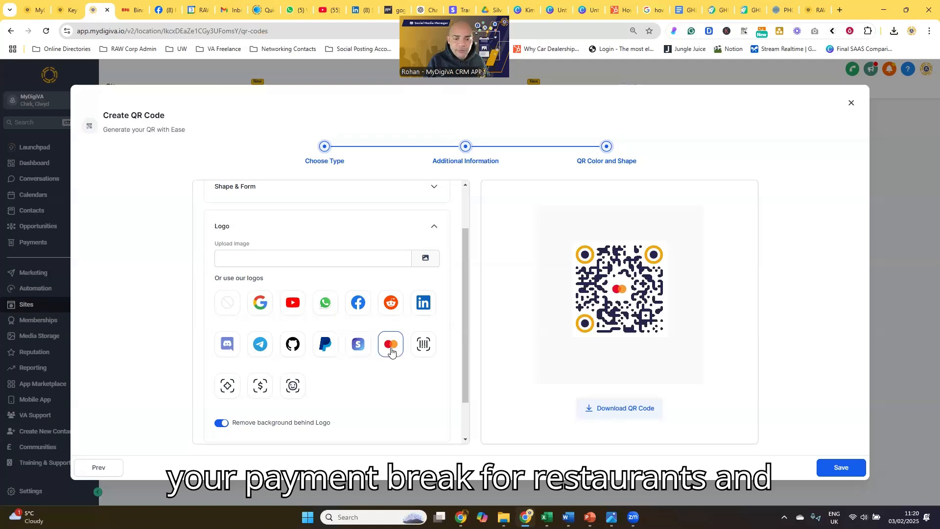
click(359, 350)
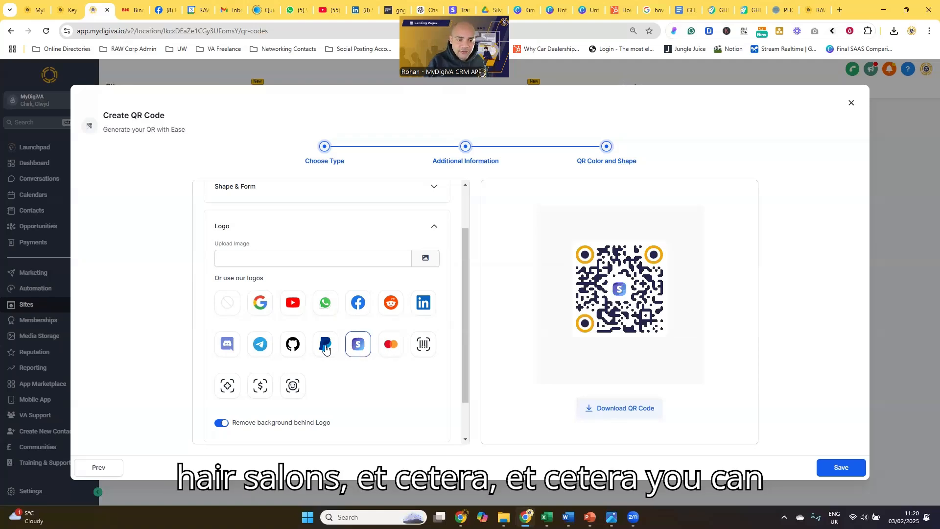
click(325, 349)
click(260, 345)
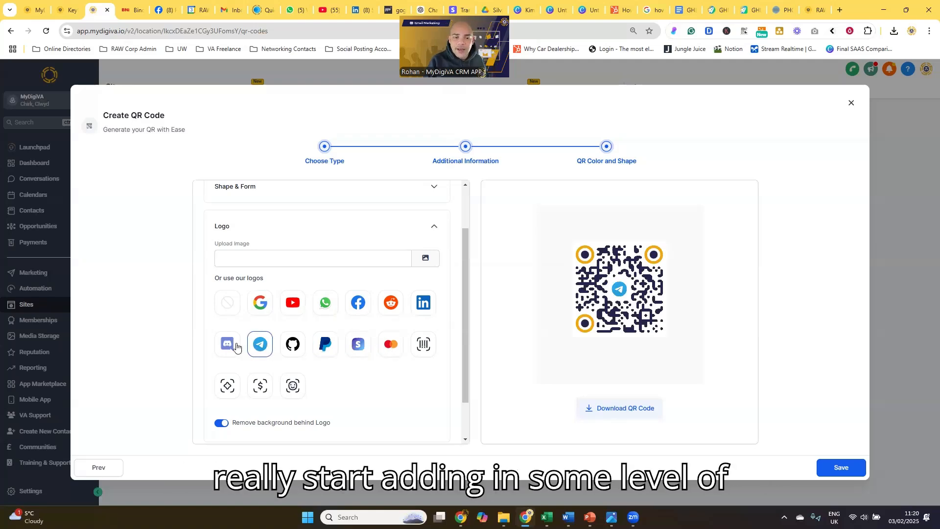
click(237, 347)
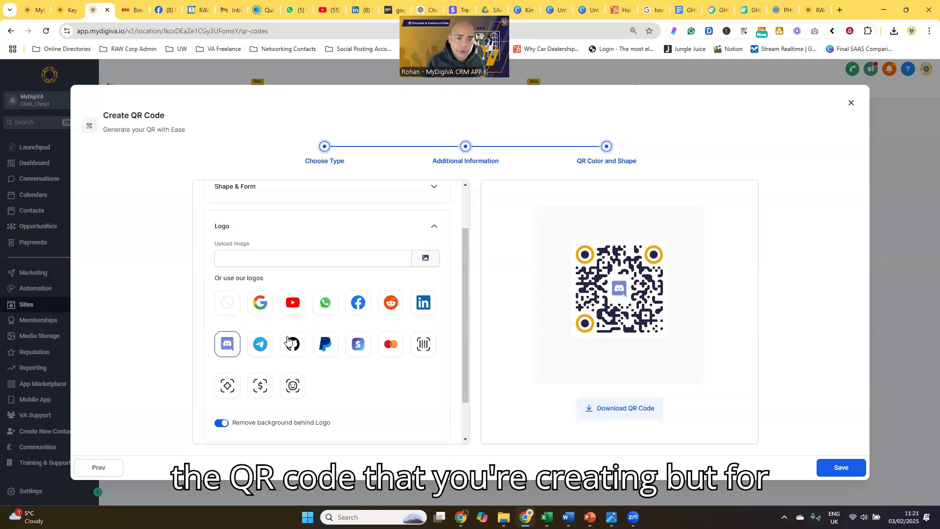
Add the company logo image from the RAWCorp Images folder in media storage to the centre of the QR code.
click(424, 258)
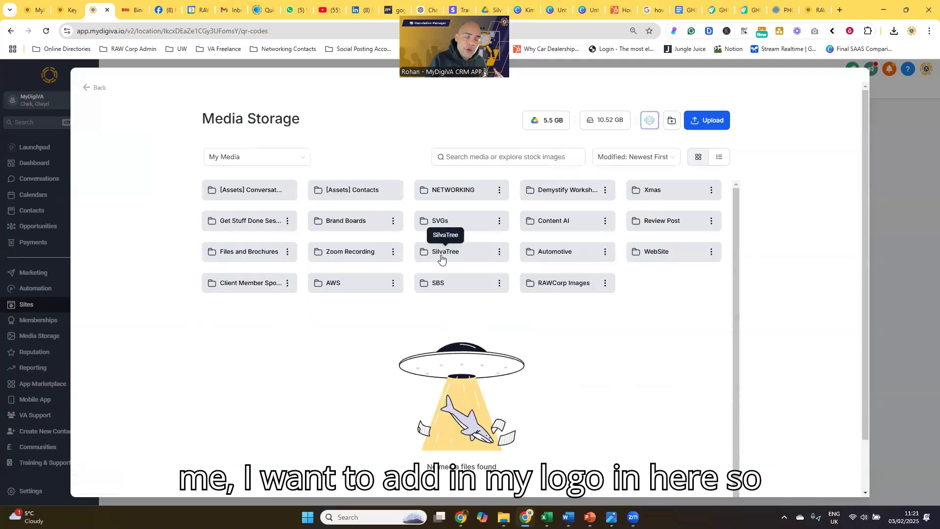
double_click(550, 284)
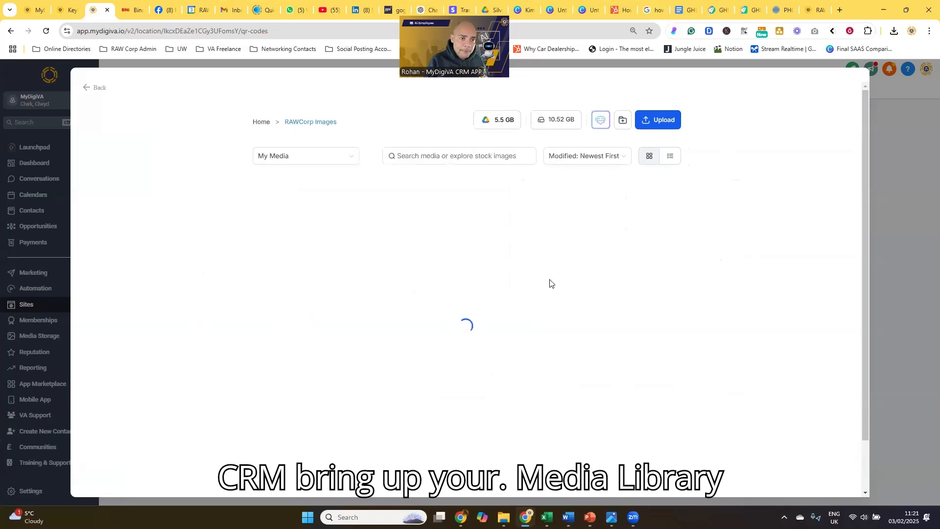
scroll(522, 282, down, 1)
scroll(521, 283, down, 10)
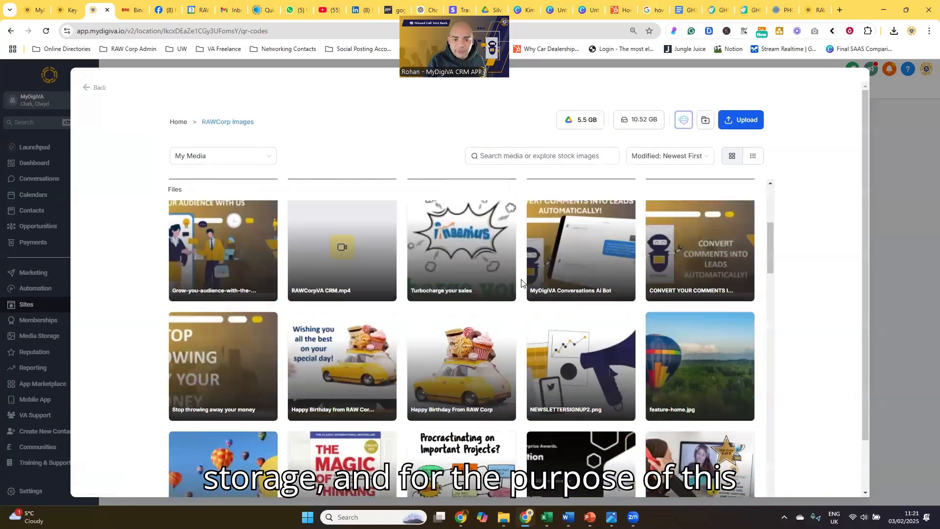
click(687, 268)
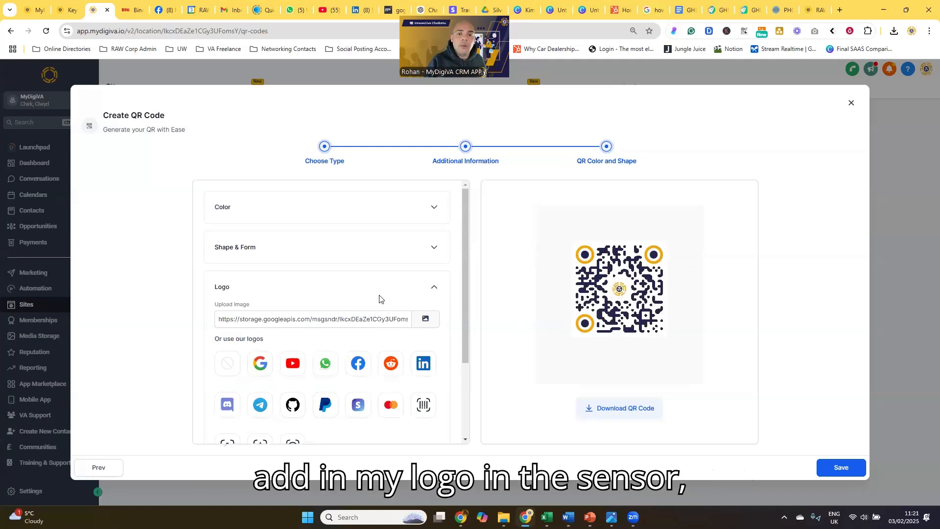
Compare the QR code with background removal behind the logo turned off and on, leaving it on.
scroll(353, 300, down, 1)
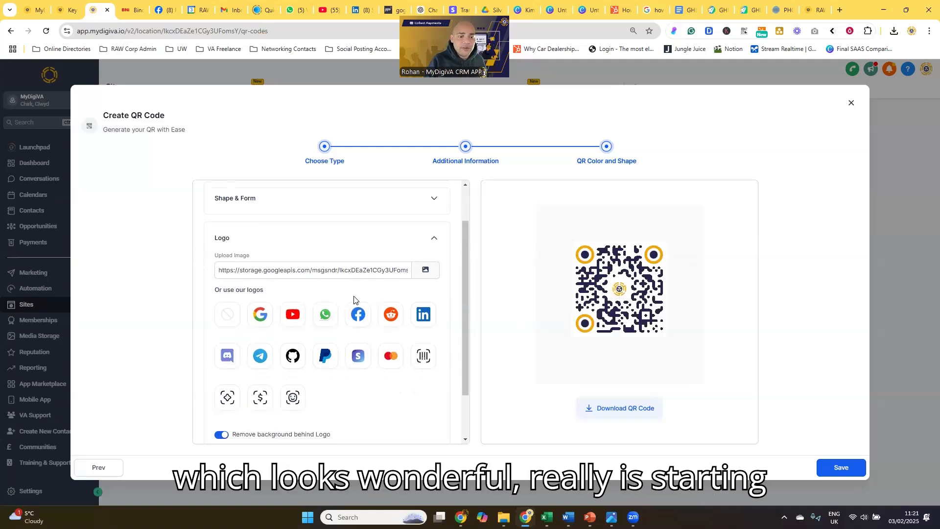
scroll(354, 300, down, 1)
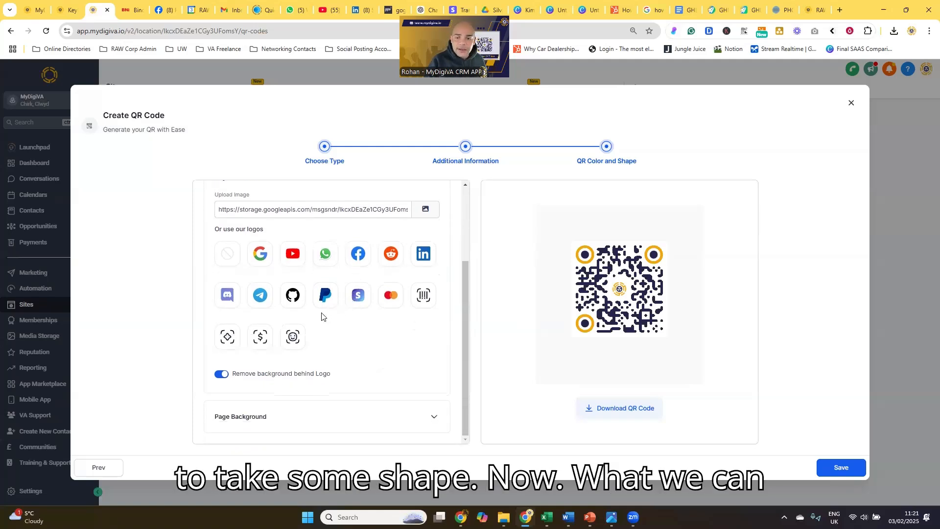
click(223, 377)
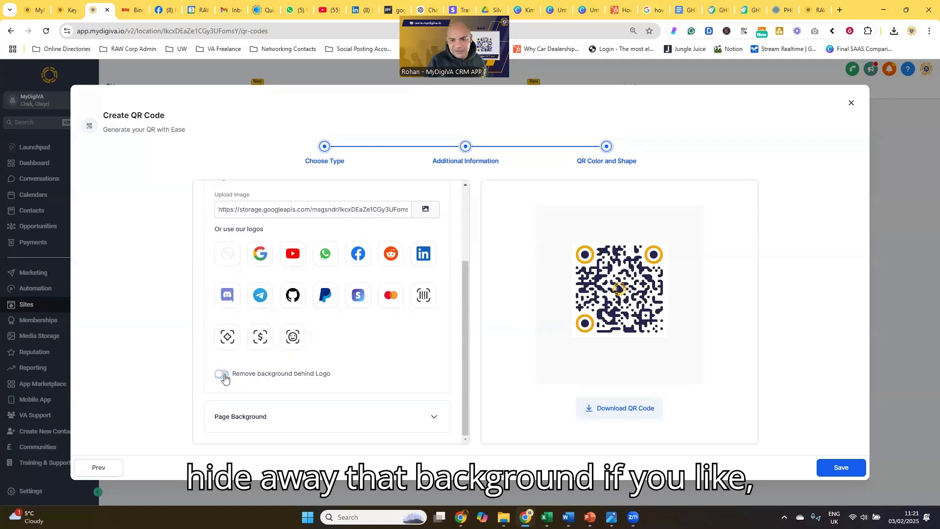
click(222, 375)
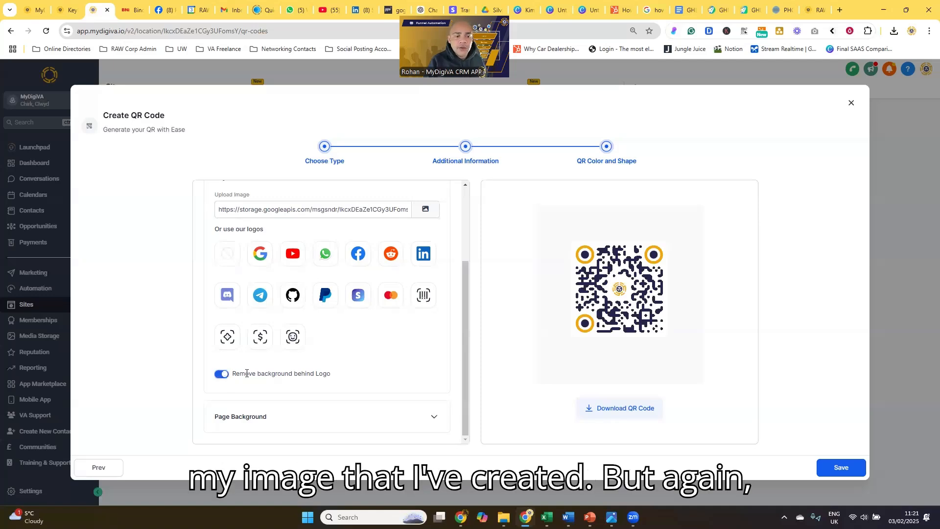
click(218, 375)
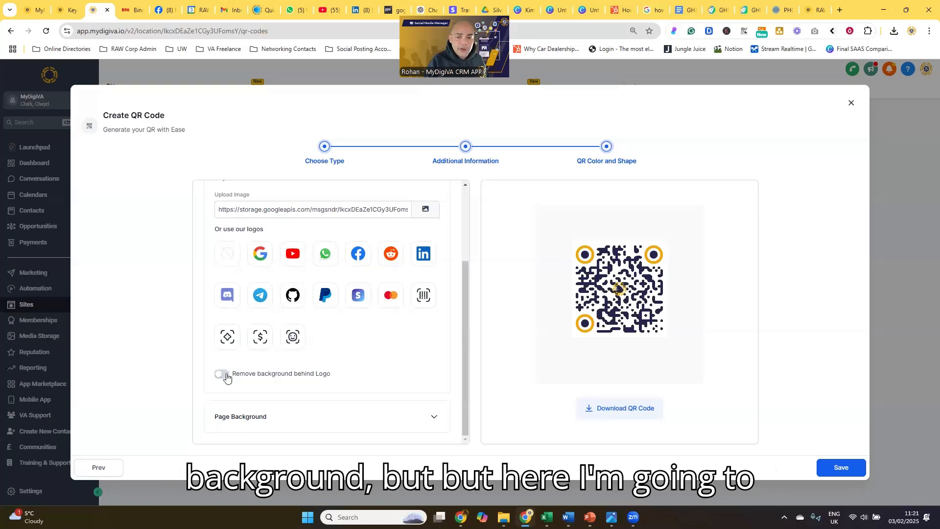
click(226, 376)
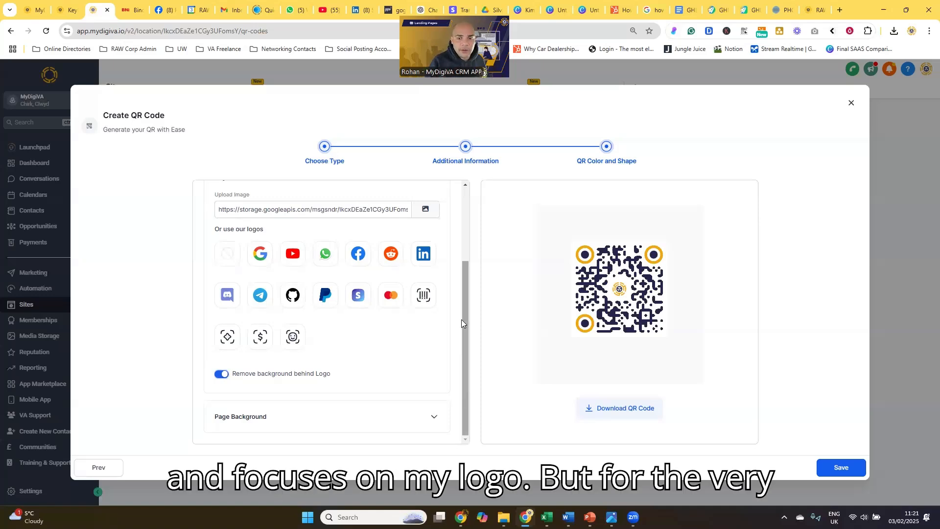
Try a gold Meet thumbnail from the Get Stuff Done Sessions folder as the page background, with transparency set to 11%.
click(369, 417)
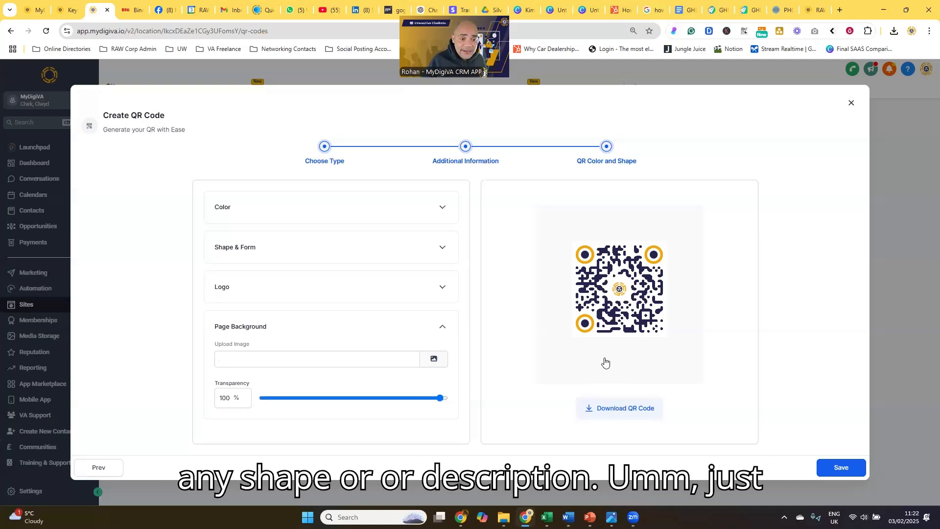
click(429, 363)
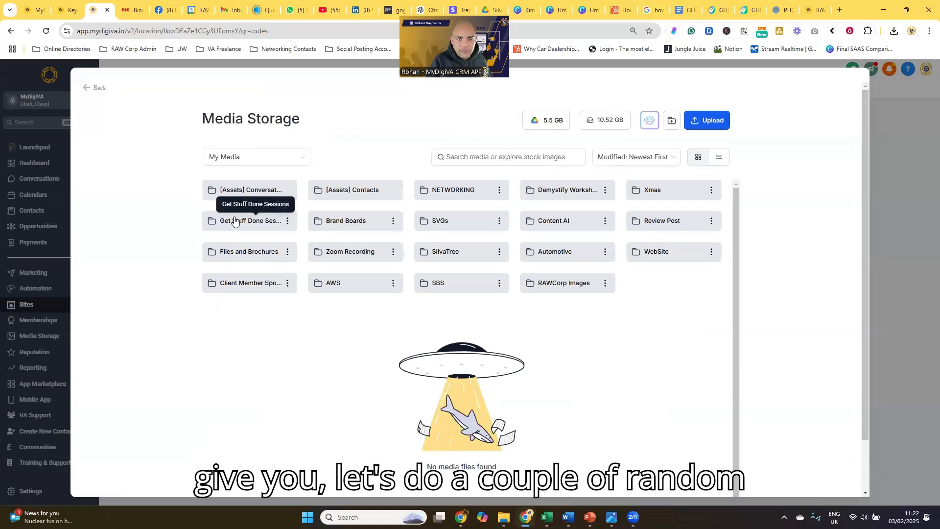
click(233, 218)
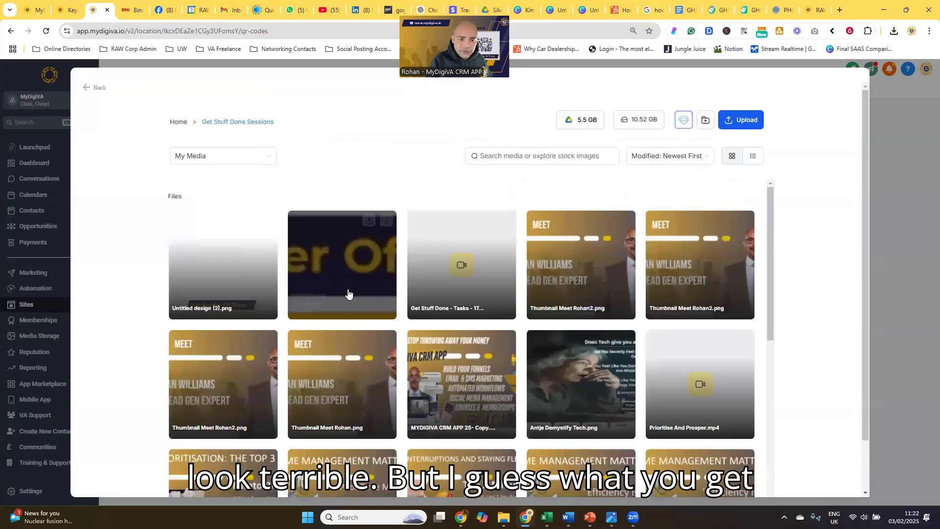
click(566, 274)
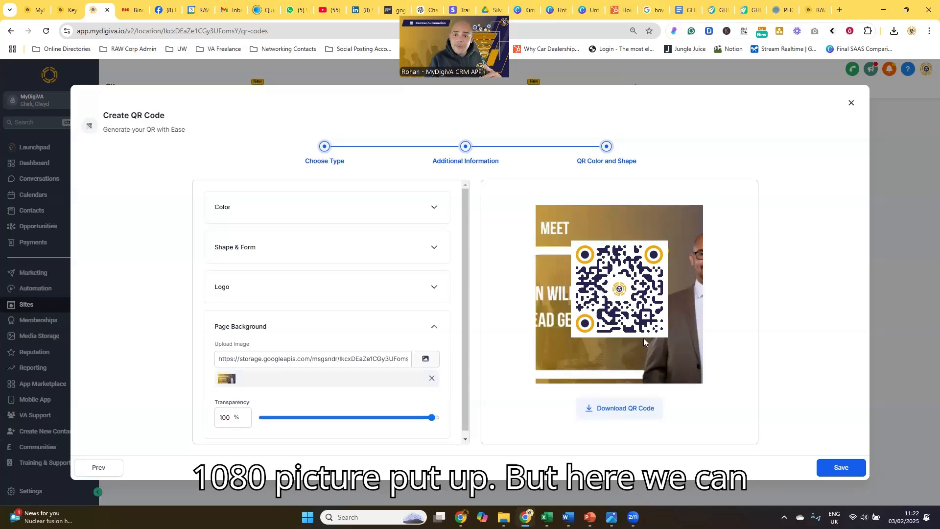
drag(434, 418, 284, 417)
scroll(275, 361, down, 1)
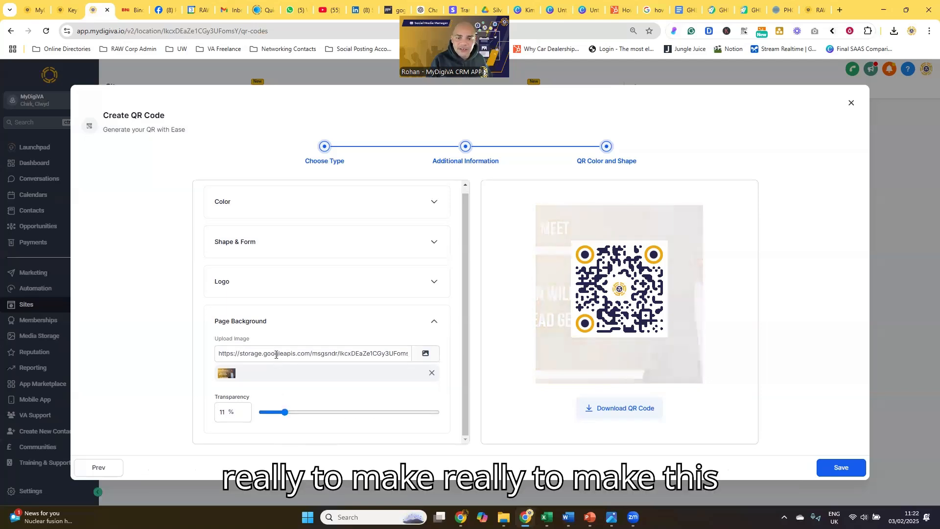
Check the logo against the faded page background with background removal off, and turn it back on.
click(262, 280)
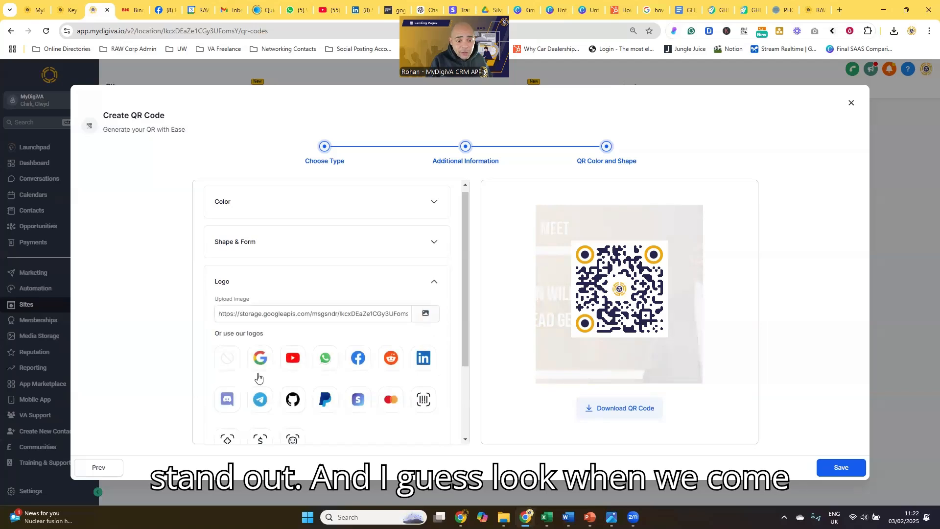
scroll(258, 377, down, 2)
click(221, 374)
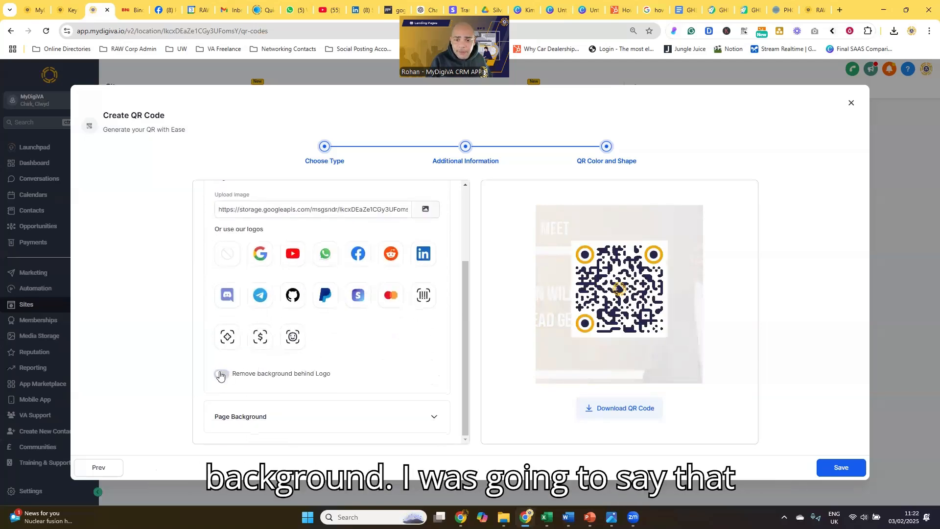
click(221, 374)
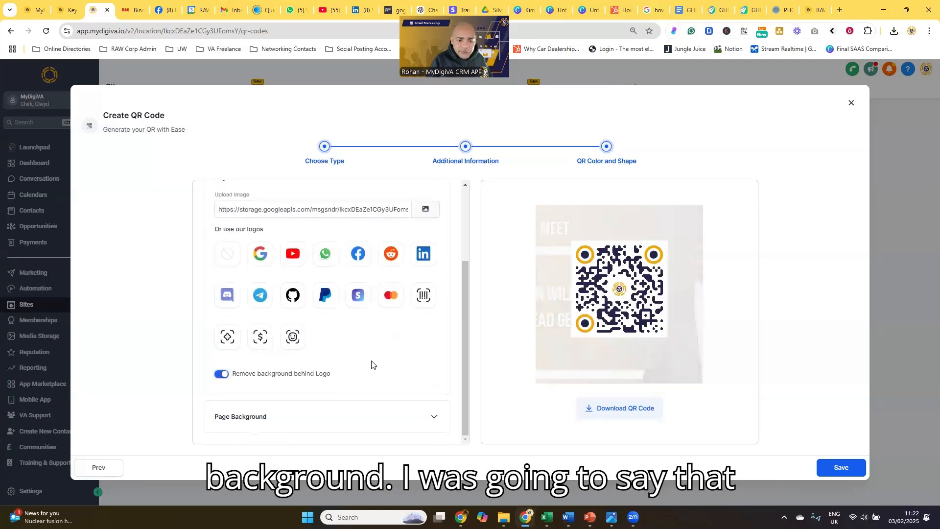
Replace the page background with Untitled design (2).png from Get Stuff Done Sessions at 100% transparency and save the QR code.
click(373, 417)
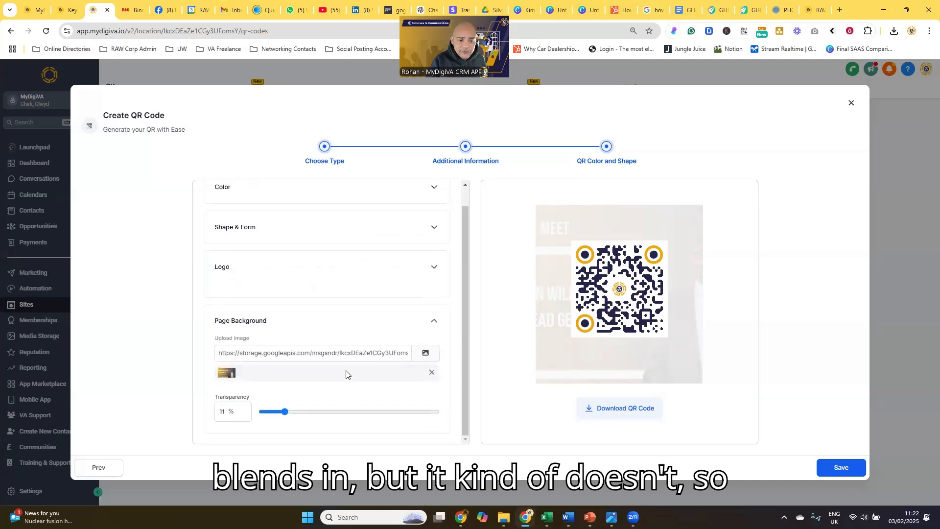
drag(284, 411, 420, 412)
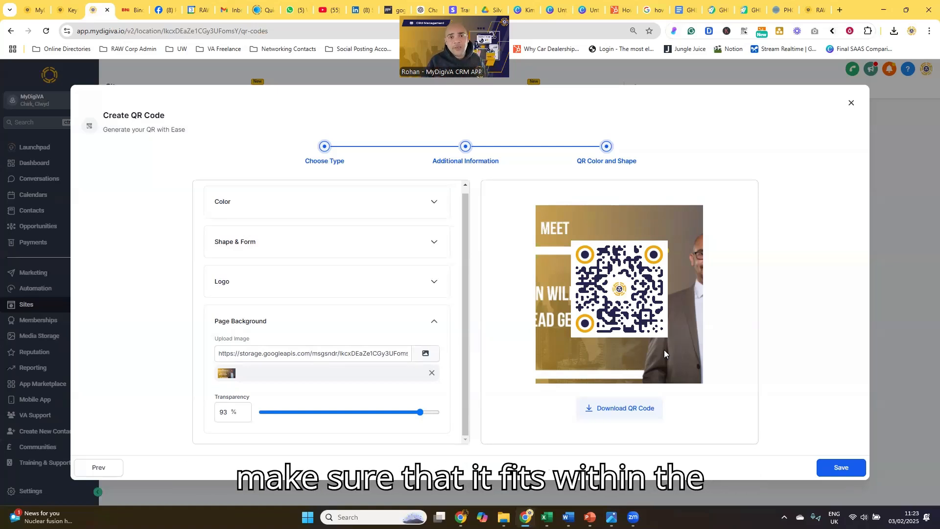
click(425, 353)
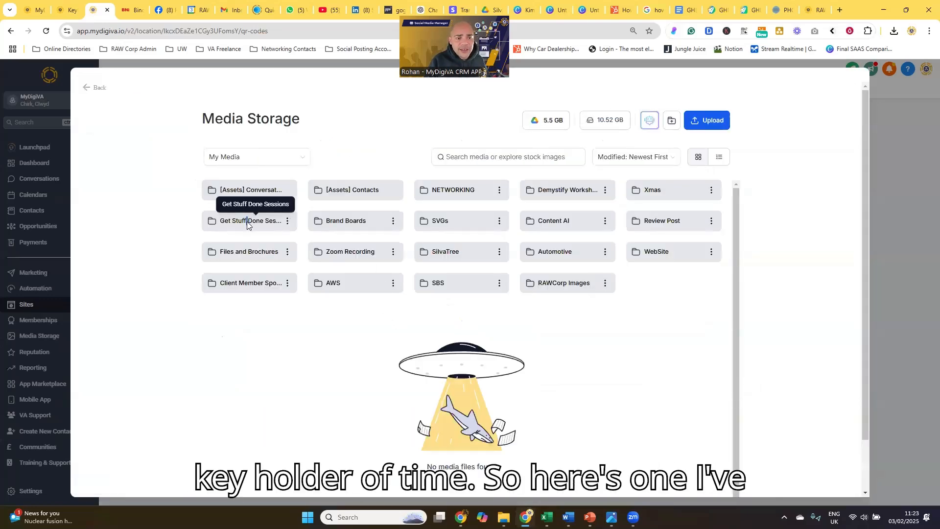
click(247, 222)
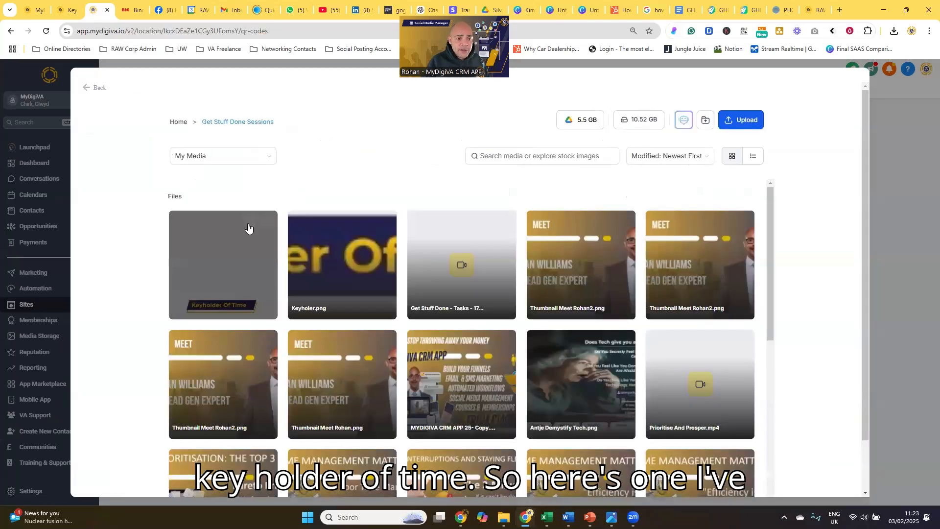
click(202, 269)
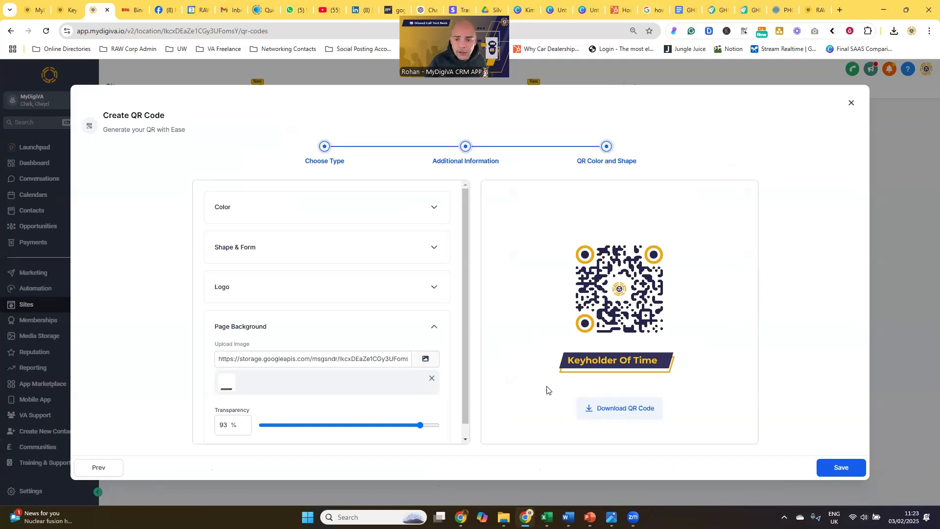
drag(424, 425, 441, 431)
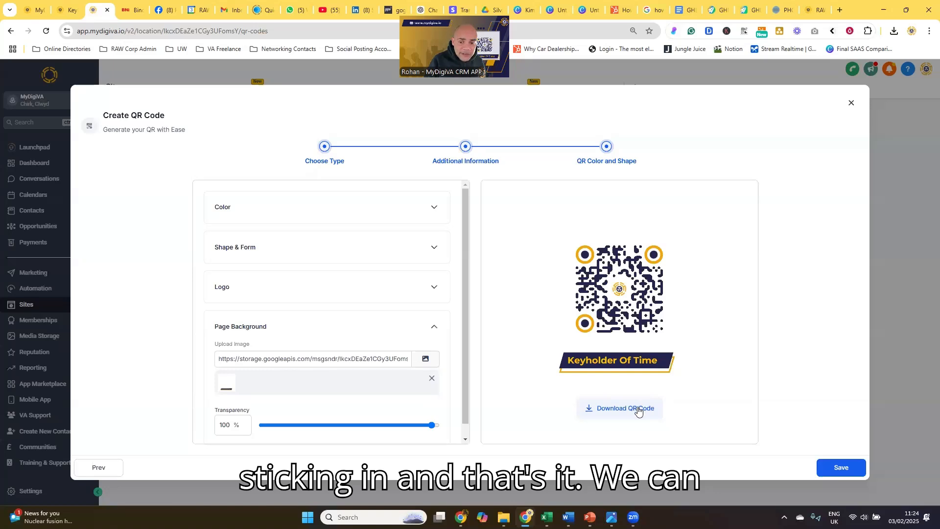
click(818, 465)
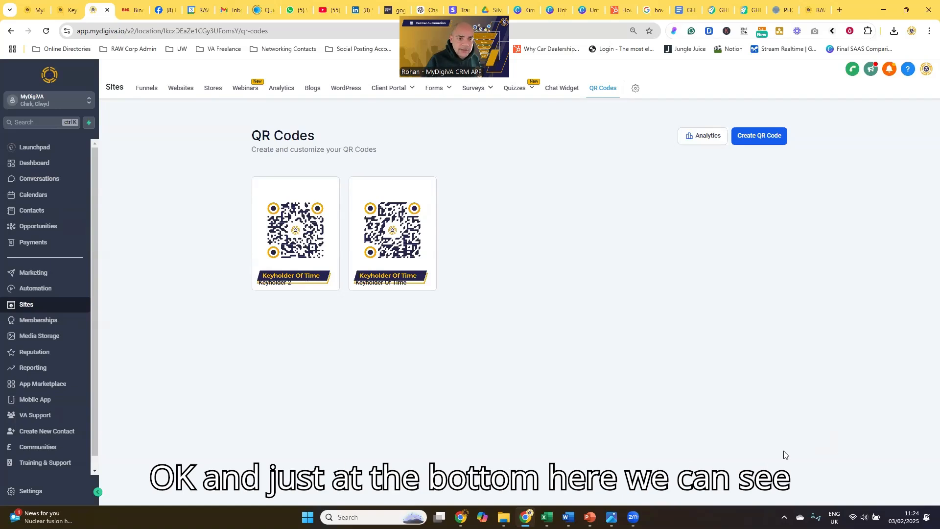
Open the Keyholder 2 QR code for editing, review its website URL, and close it without changes.
mouse_move(380, 287)
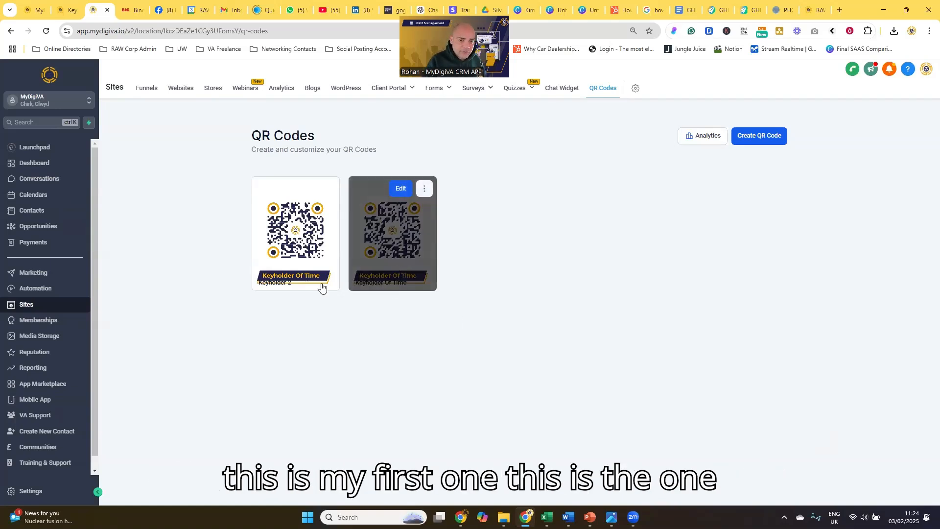
mouse_move(304, 289)
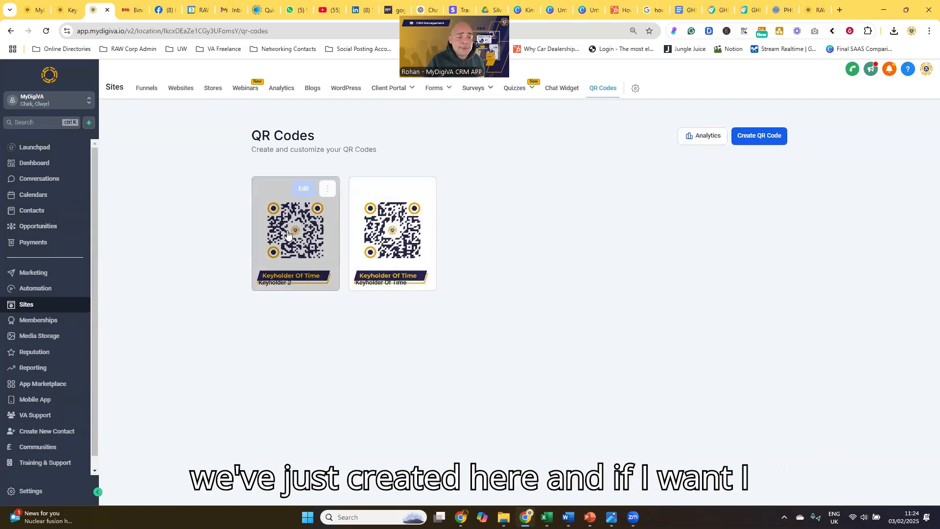
click(297, 190)
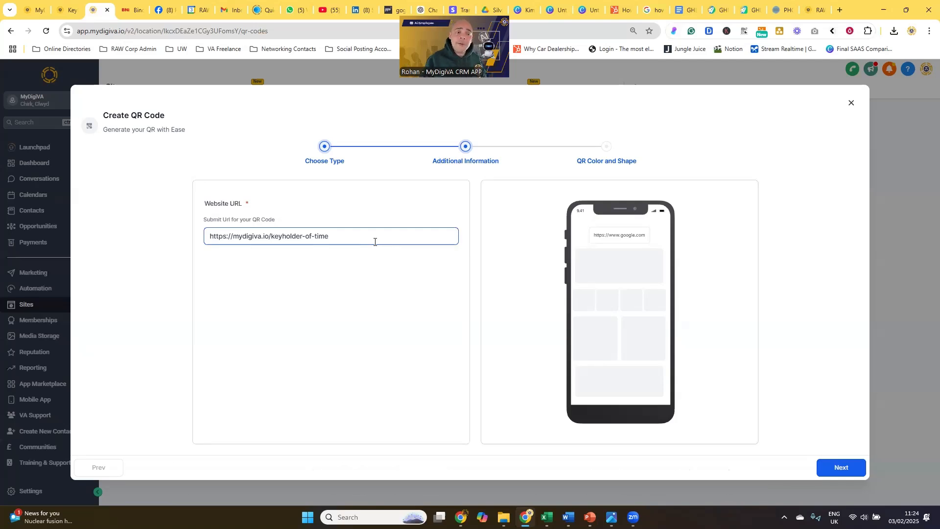
drag(369, 243, 271, 236)
double_click(270, 236)
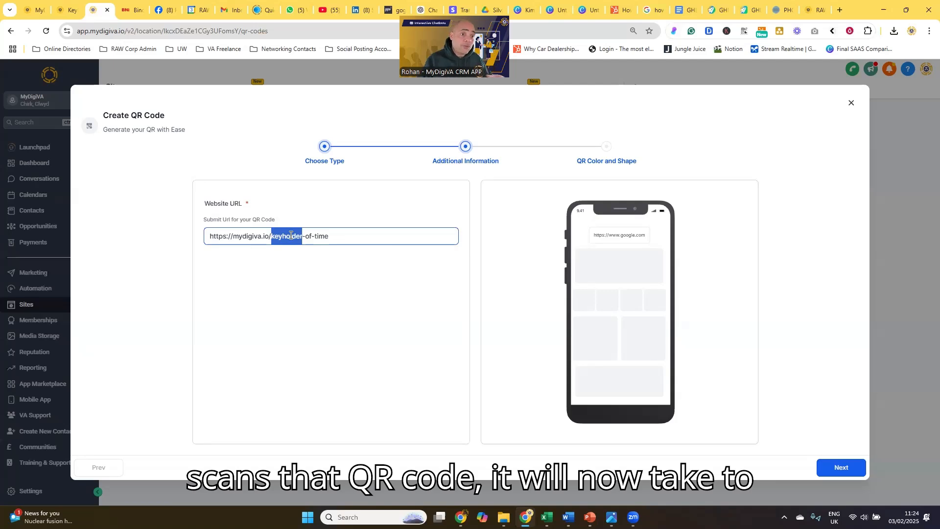
triple_click(323, 236)
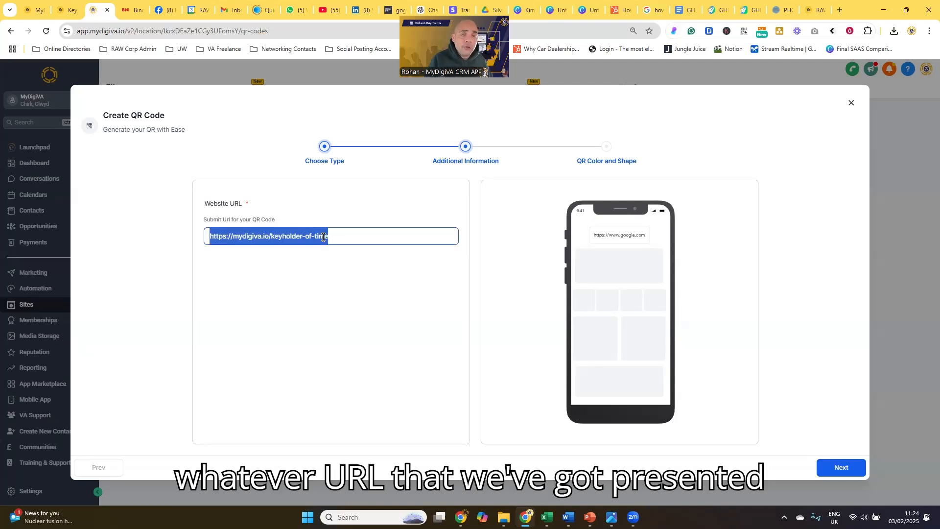
click(854, 105)
Download the Keyholder 2 QR code, view the downloaded PNG image, and close the viewer.
mouse_move(325, 192)
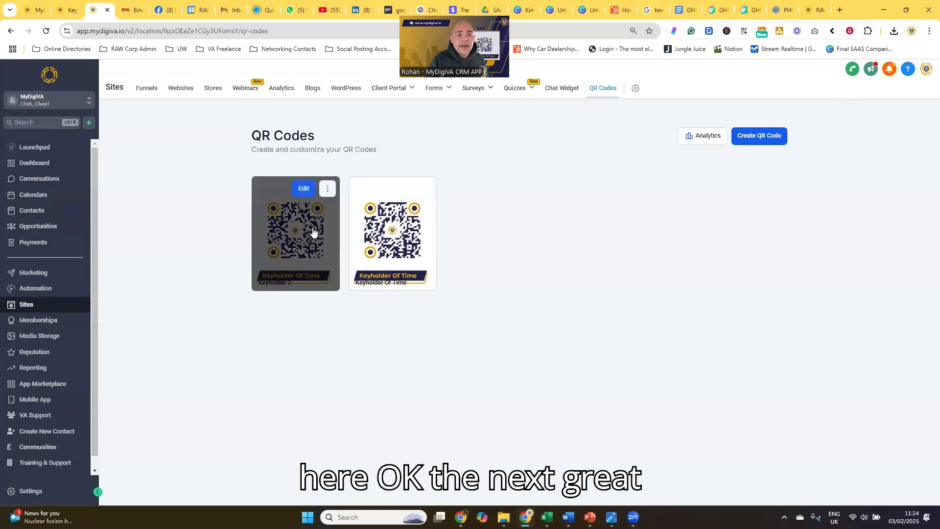
click(325, 192)
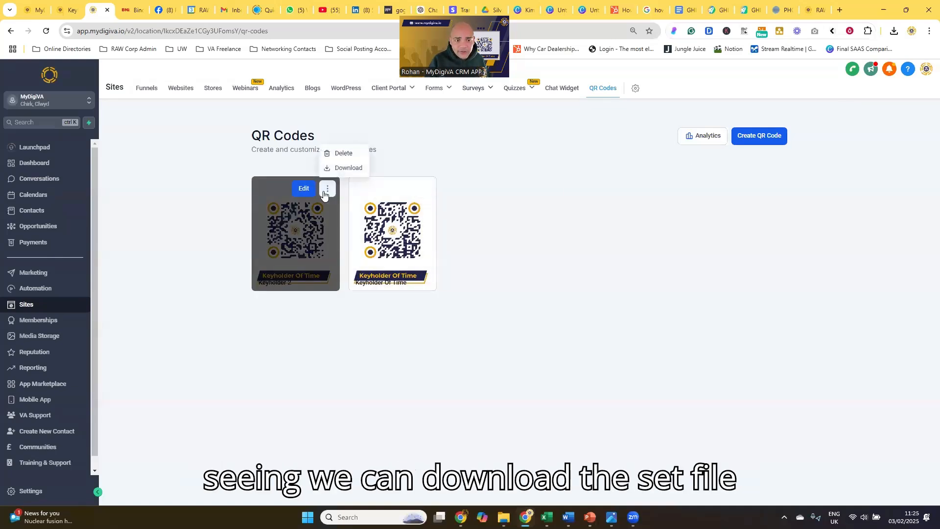
click(343, 169)
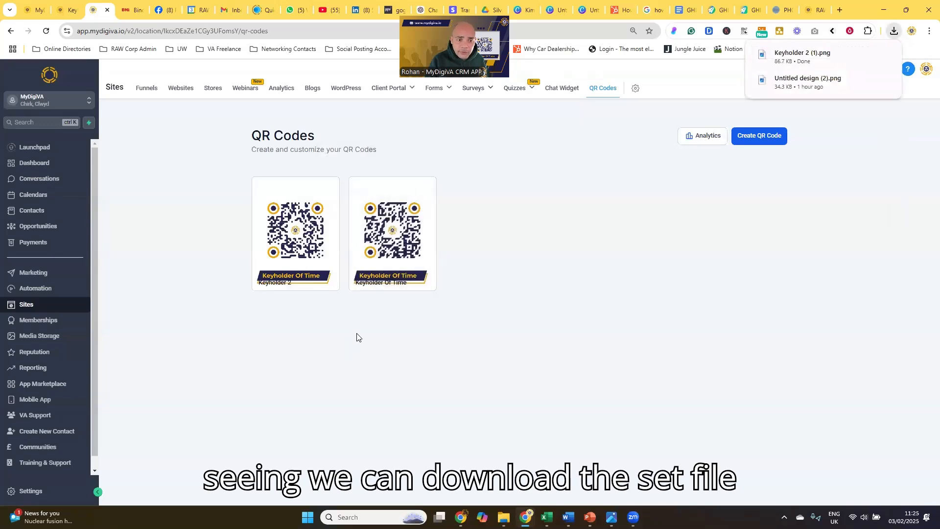
click(802, 63)
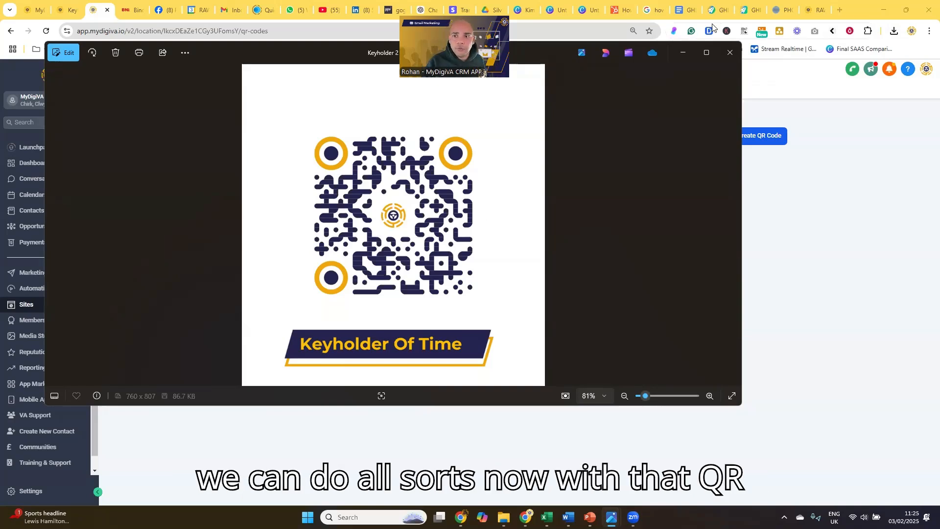
click(728, 58)
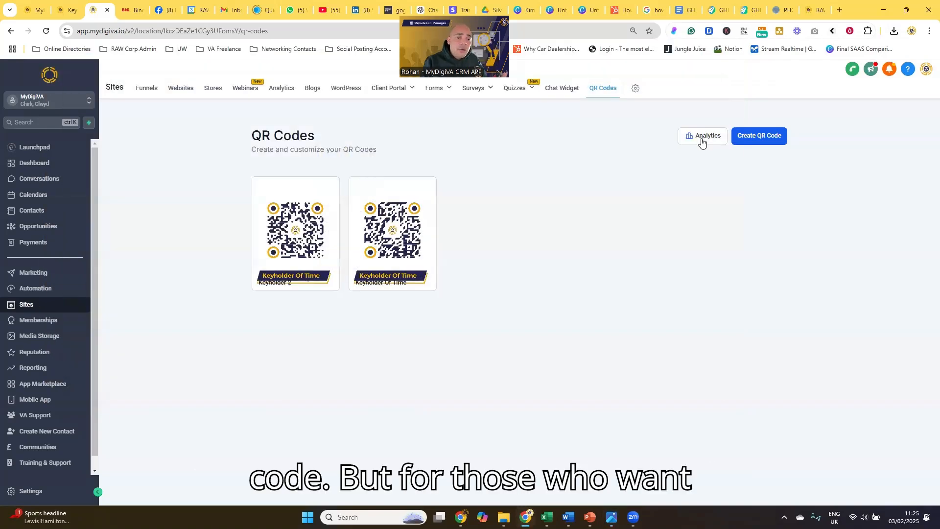
Examine the scan analytics for the QR codes and return to the QR code list.
click(703, 140)
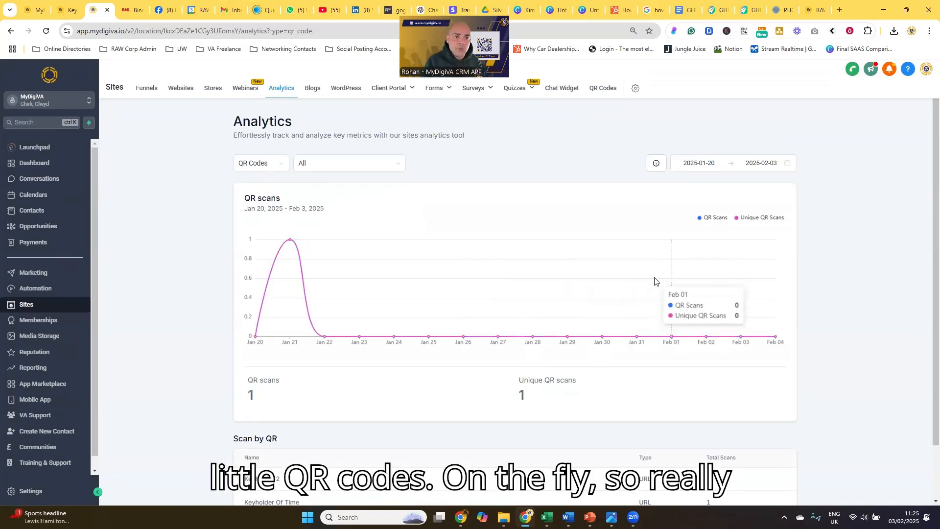
scroll(631, 282, down, 1)
scroll(596, 282, up, 1)
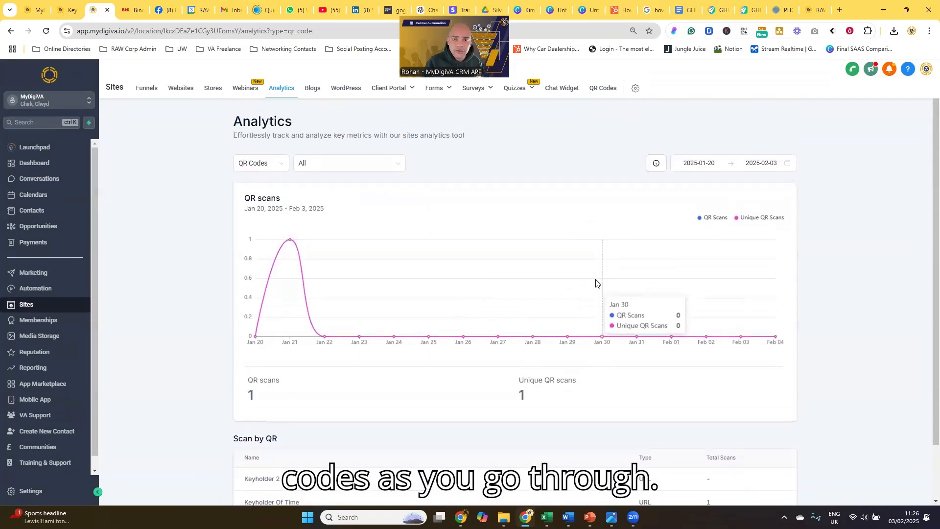
click(607, 91)
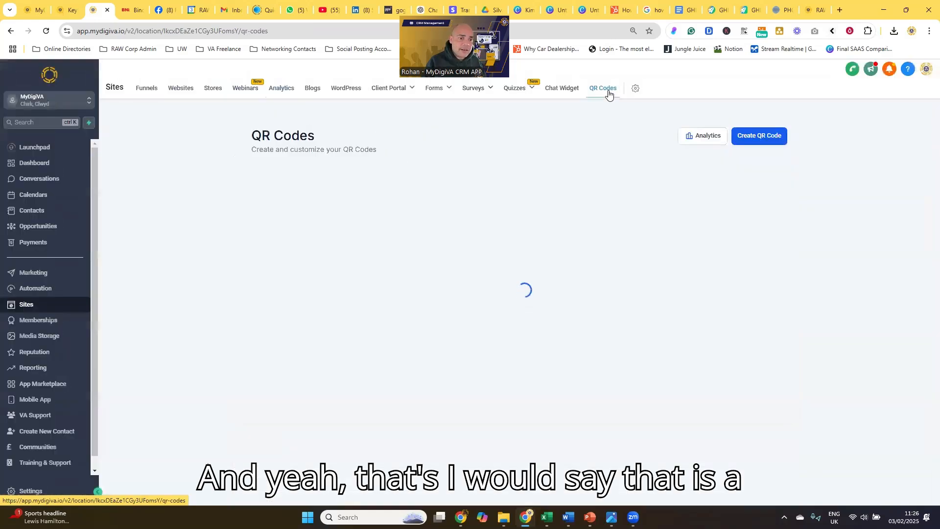